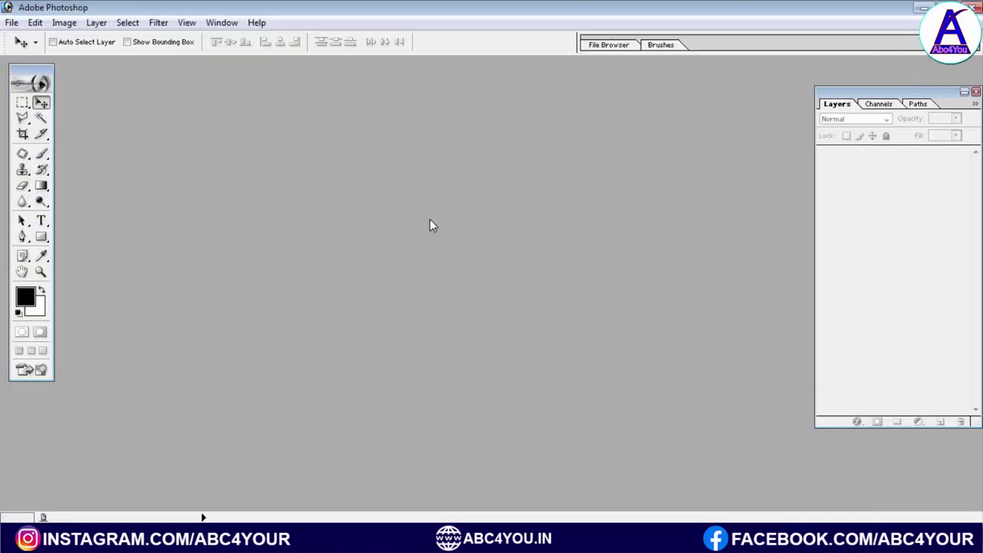
# Step: Drag sunset-3356485_1920.jpg from the TEM folder into Photoshop to open it
pyautogui.click(108, 538)
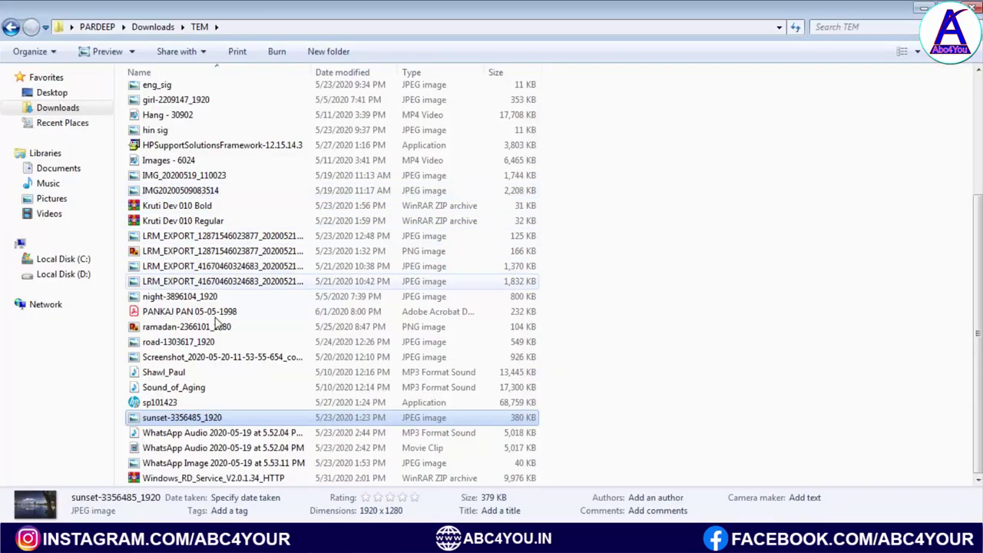
pyautogui.moveTo(181, 420)
pyautogui.mouseDown()
pyautogui.moveTo(387, 234)
pyautogui.moveTo(427, 234)
pyautogui.mouseUp()
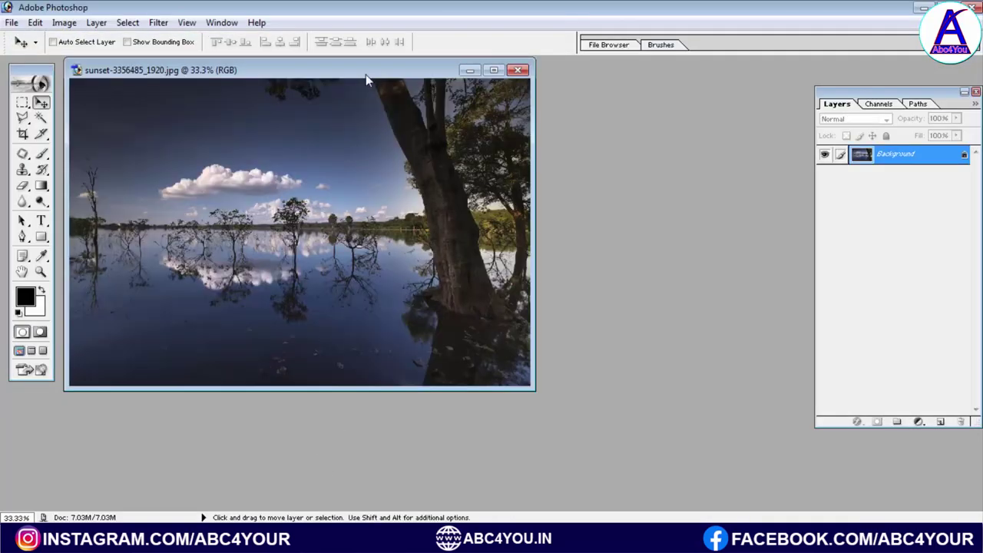
# Step: Maximize and fit the lake photo on screen, then add an empty Layer 1 above it
pyautogui.doubleClick(369, 71)
pyautogui.rightClick(394, 227)
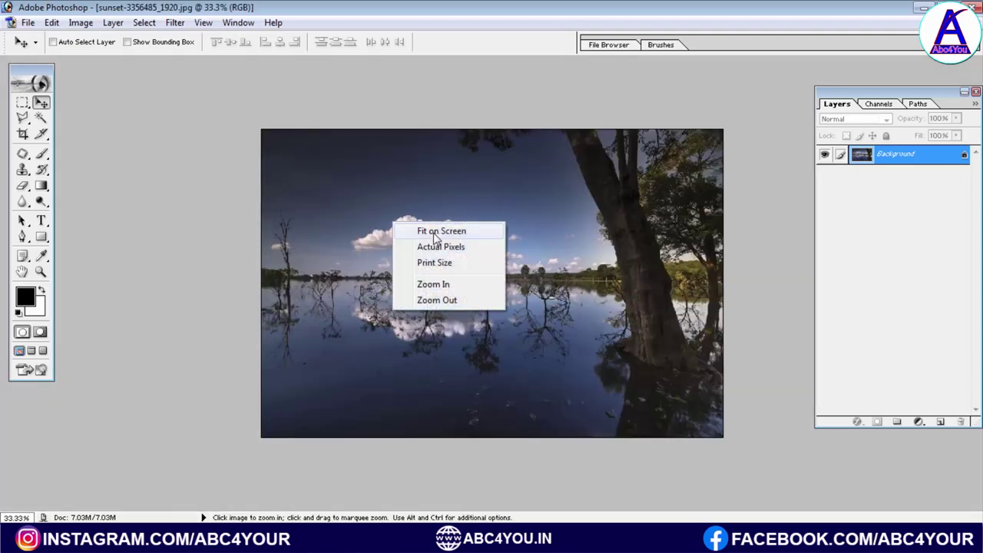
pyautogui.click(439, 228)
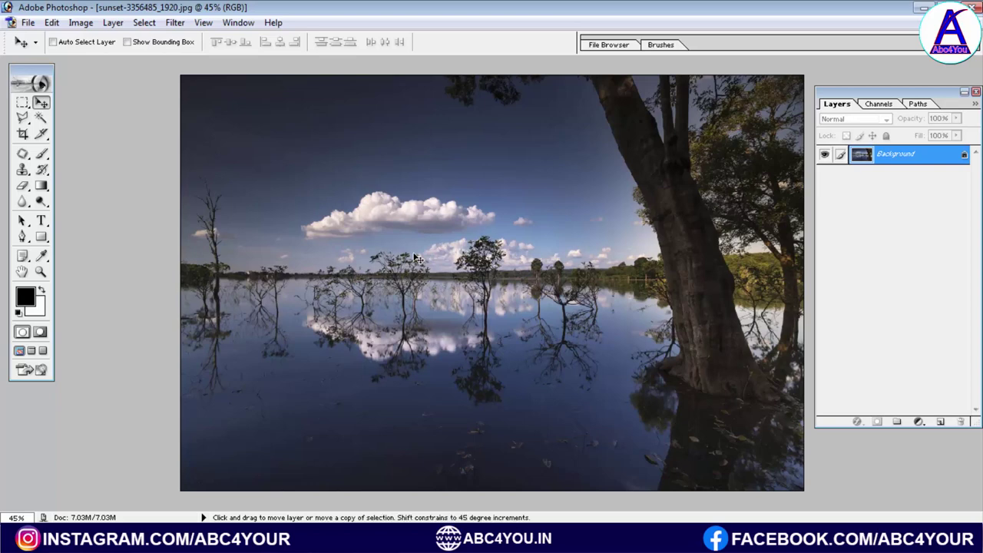
pyautogui.hotkey('ctrl', 'shift', 'alt', 'n')
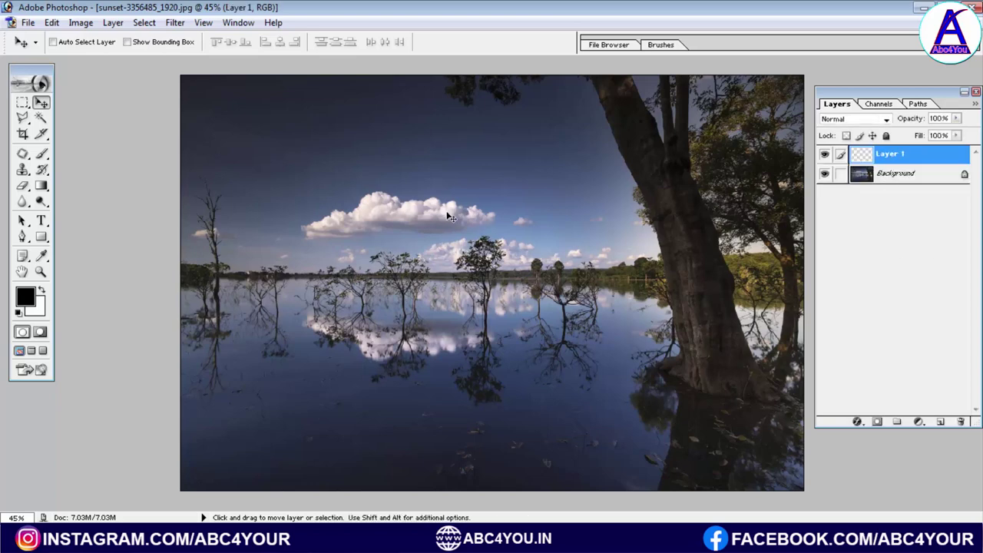
# Step: Set the foreground colour to black (000000) and fill Layer 1 with it
pyautogui.click(25, 298)
pyautogui.moveTo(708, 350); pyautogui.dragTo(825, 290)
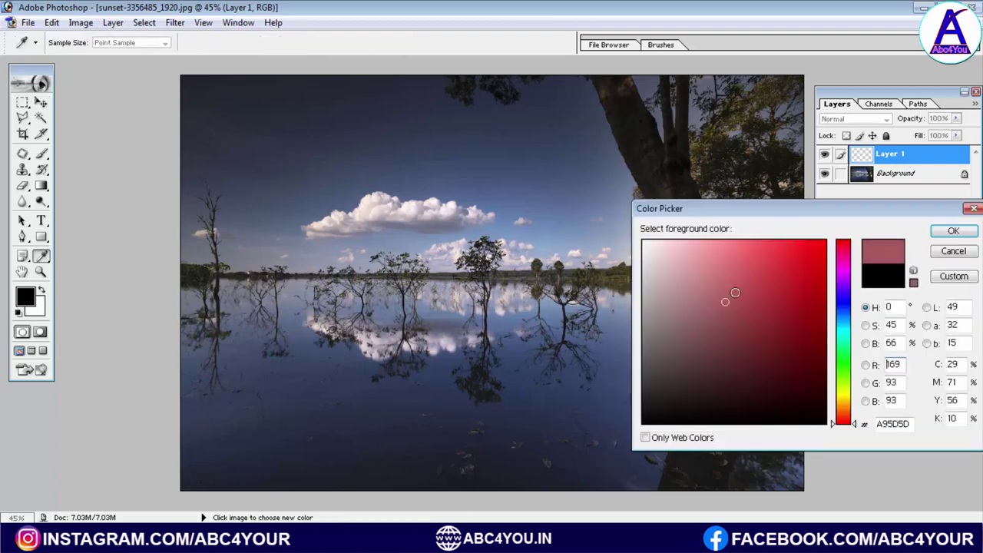
pyautogui.write('0')
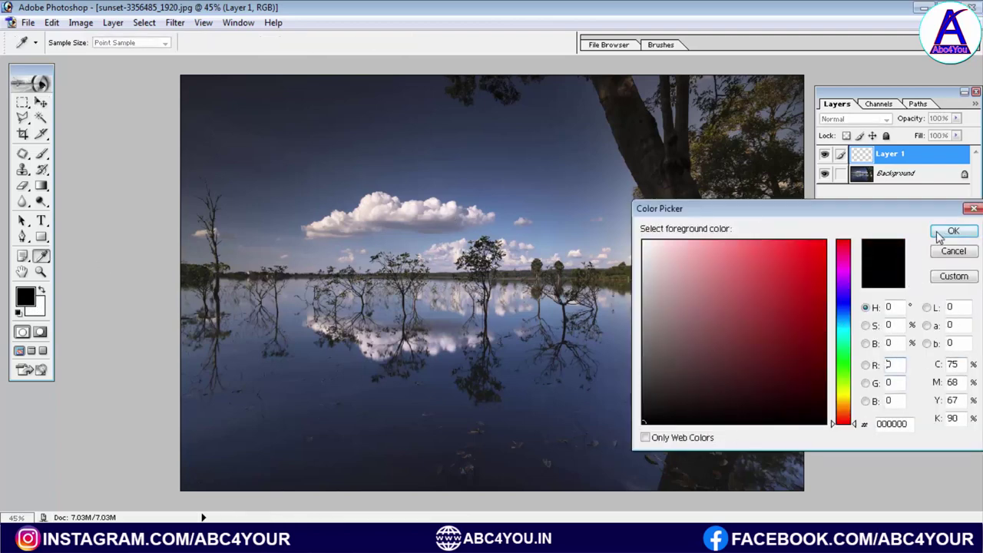
pyautogui.click(944, 232)
pyautogui.press('v')
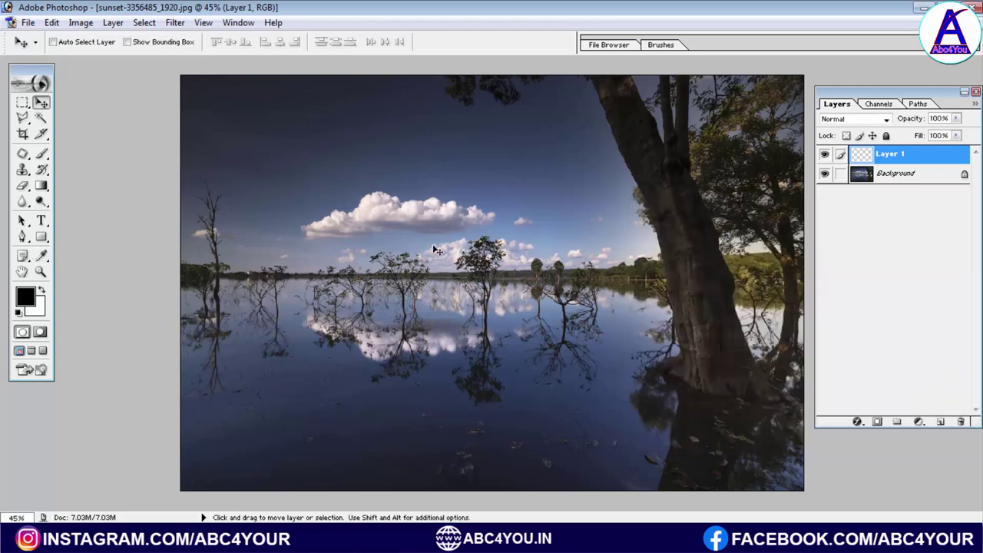
pyautogui.hotkey('alt', 'BackSpace')
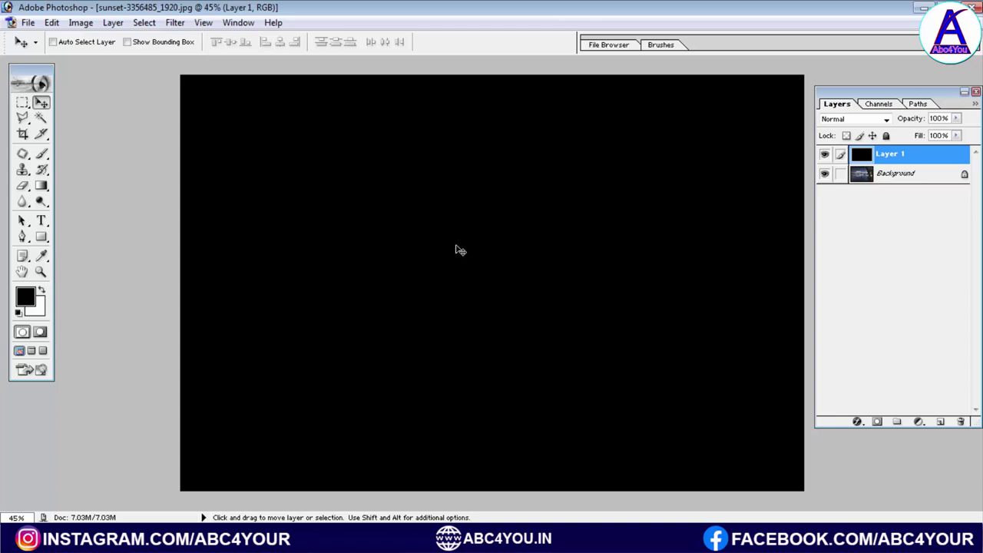
pyautogui.press('t')
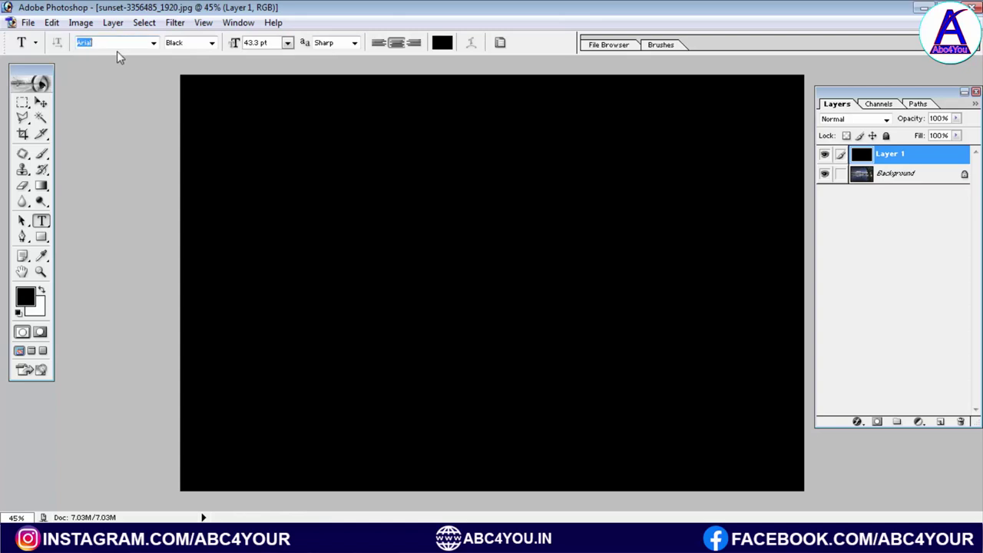
# Step: Type HELLO on the canvas in white Arial Black
pyautogui.click(211, 43)
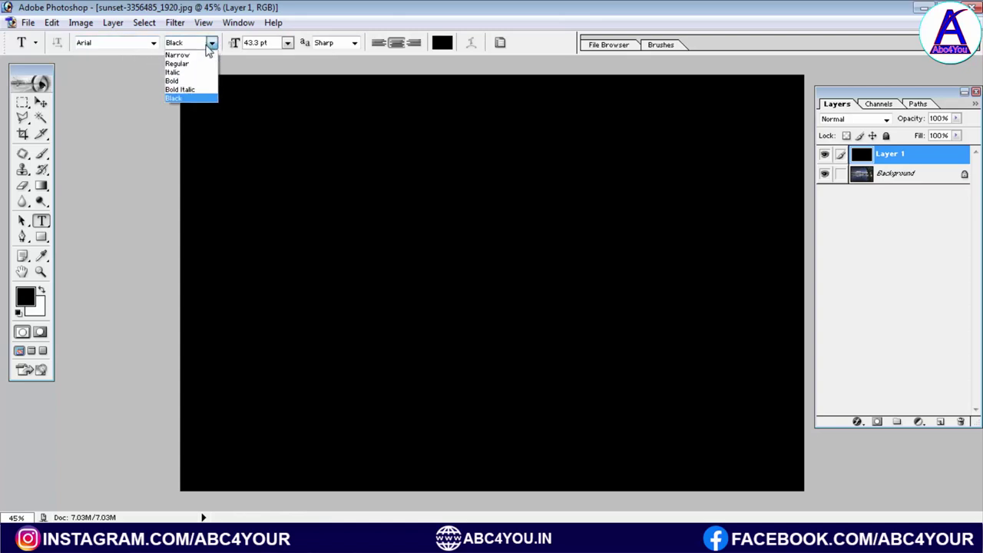
pyautogui.click(186, 100)
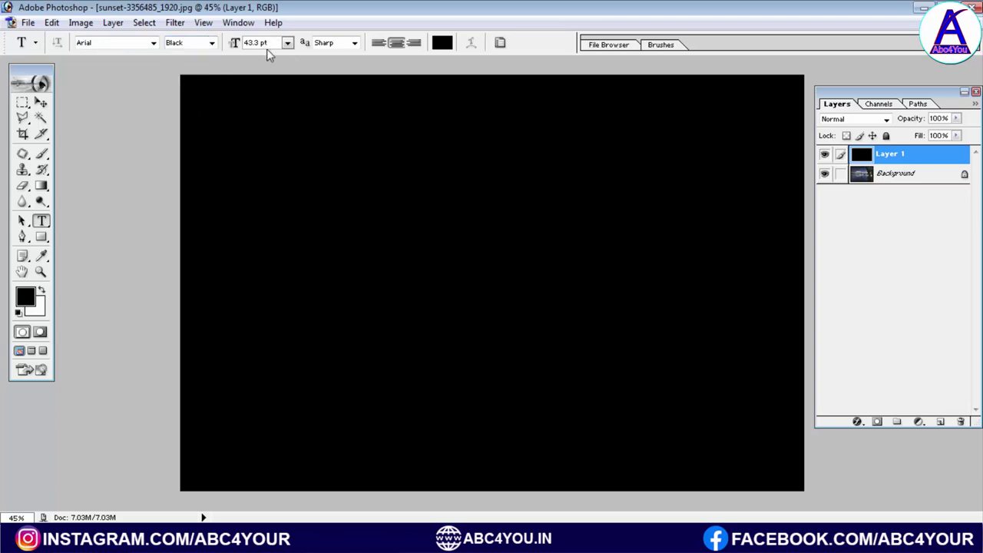
pyautogui.click(442, 42)
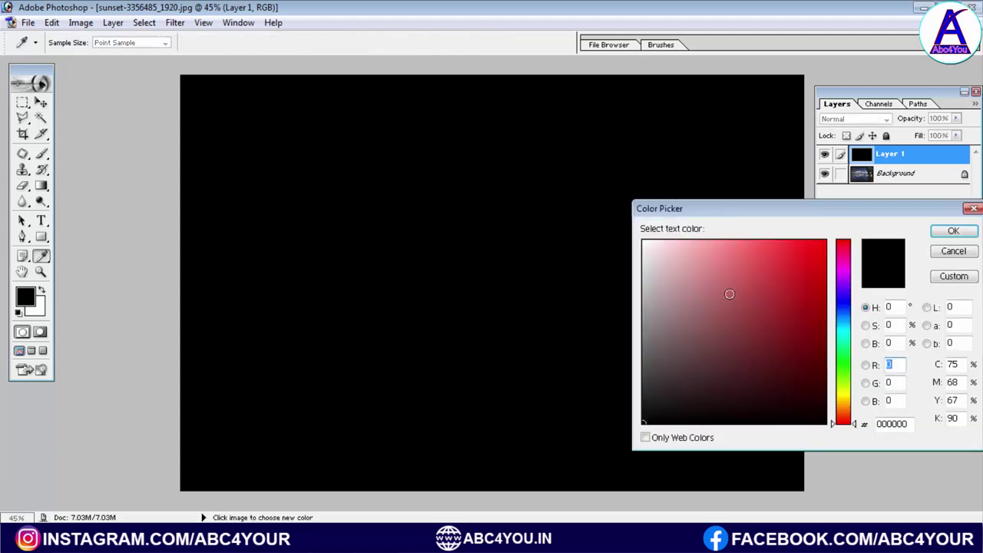
pyautogui.moveTo(729, 293); pyautogui.dragTo(594, 211)
pyautogui.click(953, 231)
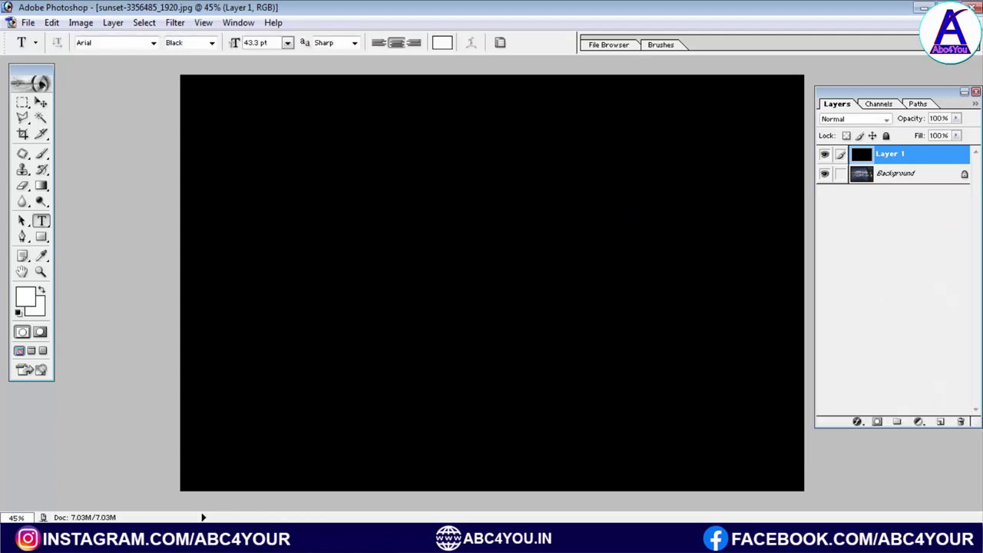
pyautogui.click(304, 331)
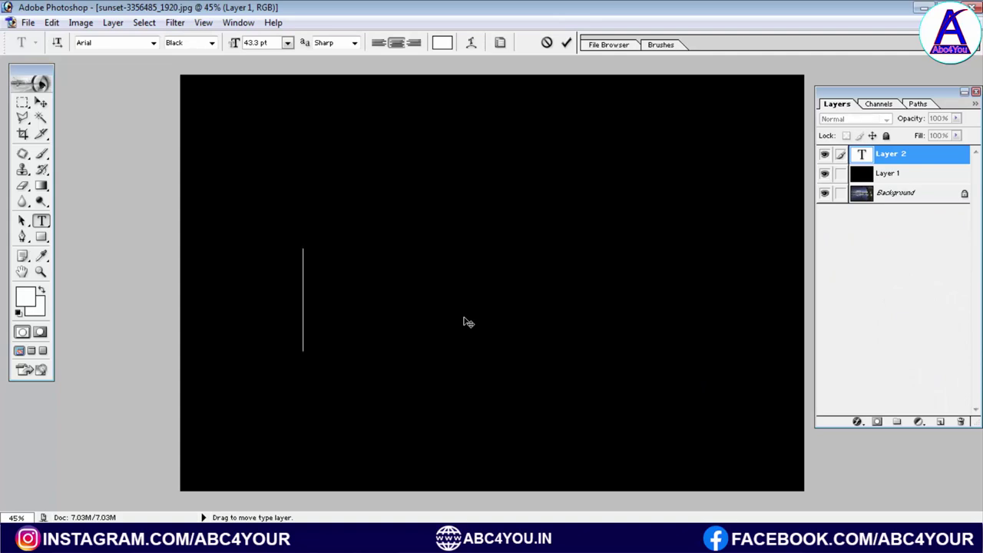
pyautogui.write('HELLO')
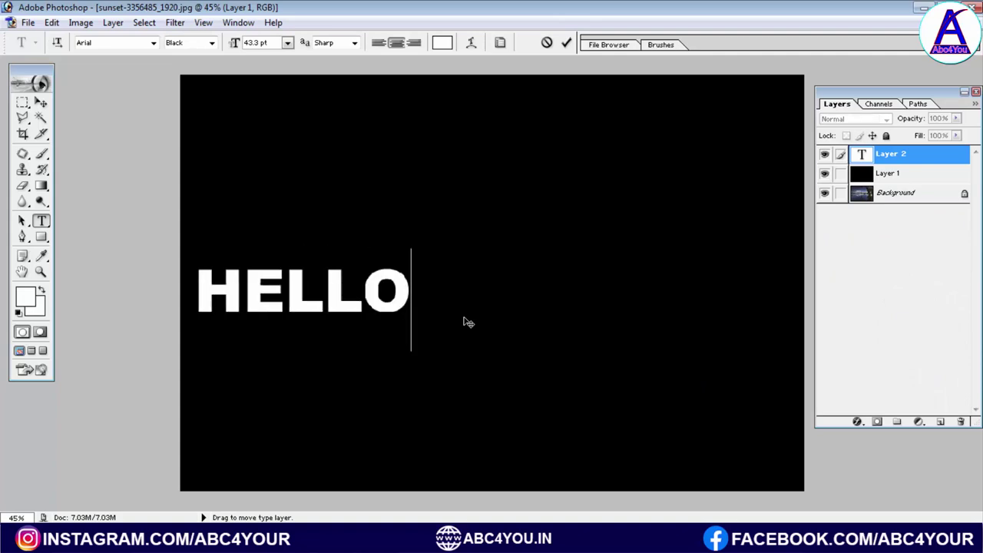
# Step: Commit the HELLO text and nudge it right and slightly up
pyautogui.click(567, 43)
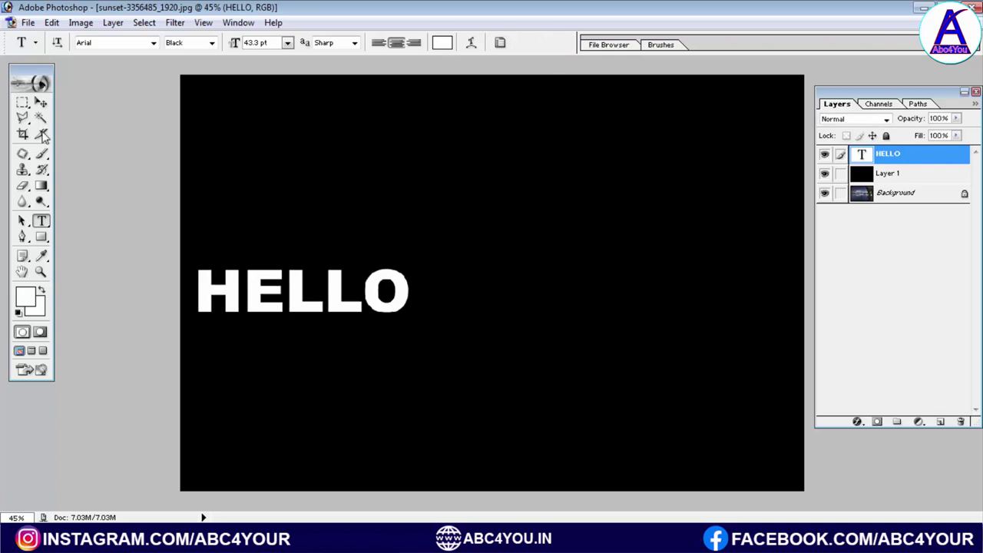
pyautogui.click(40, 103)
pyautogui.moveTo(313, 302); pyautogui.dragTo(373, 295)
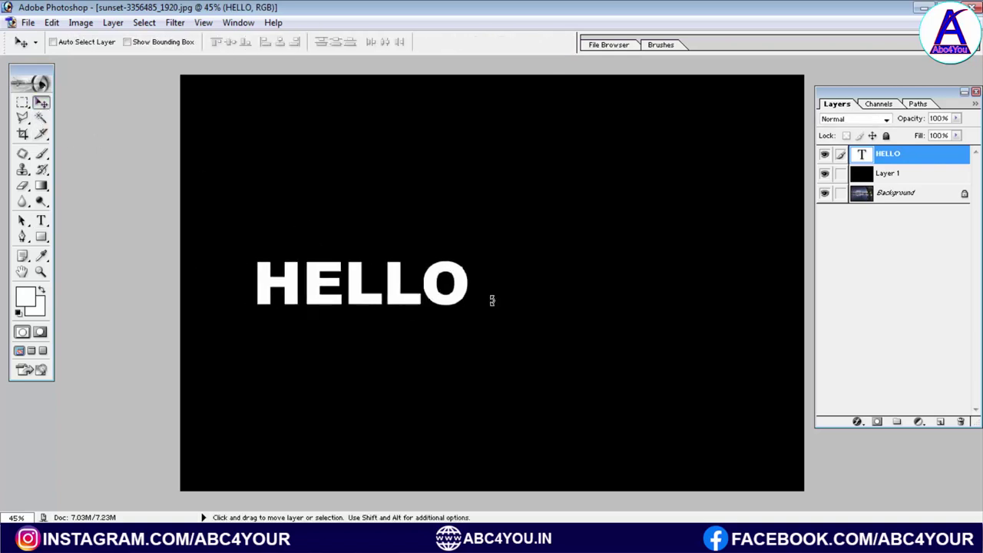
# Step: Scale HELLO up about 245% so it spans nearly the full canvas width
pyautogui.hotkey('ctrl', 't')
pyautogui.moveTo(472, 262); pyautogui.dragTo(775, 170)
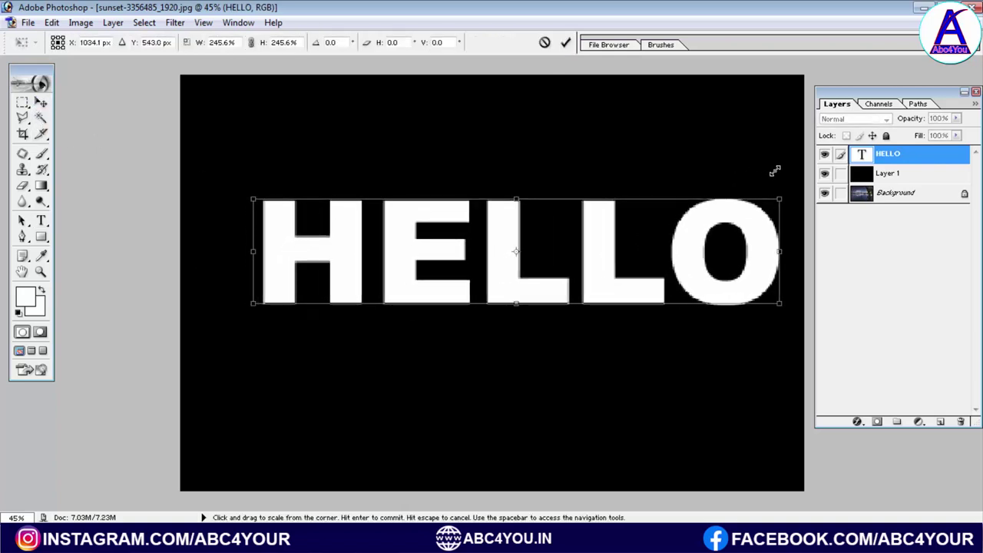
pyautogui.moveTo(253, 304); pyautogui.dragTo(185, 345)
pyautogui.doubleClick(328, 273)
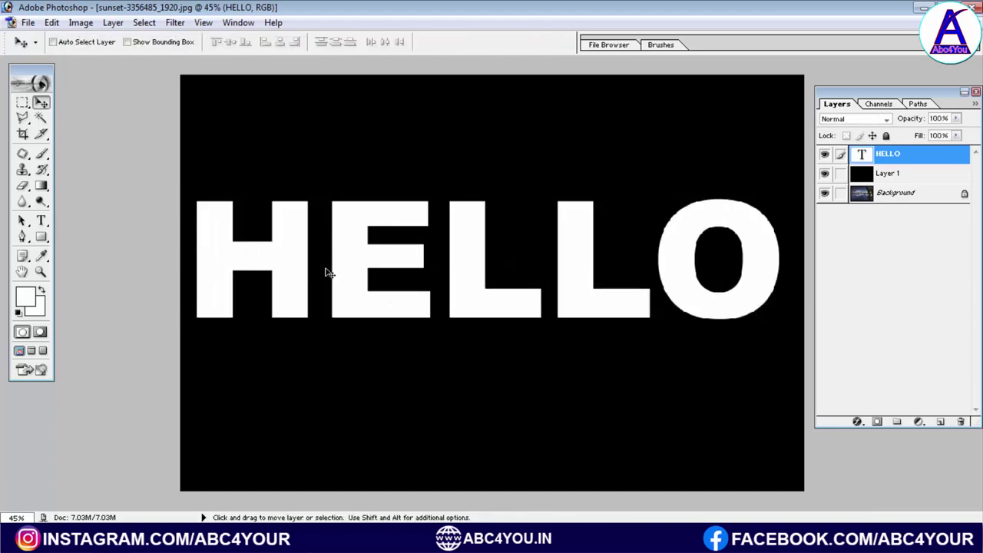
pyautogui.hotkey('ctrl', 't')
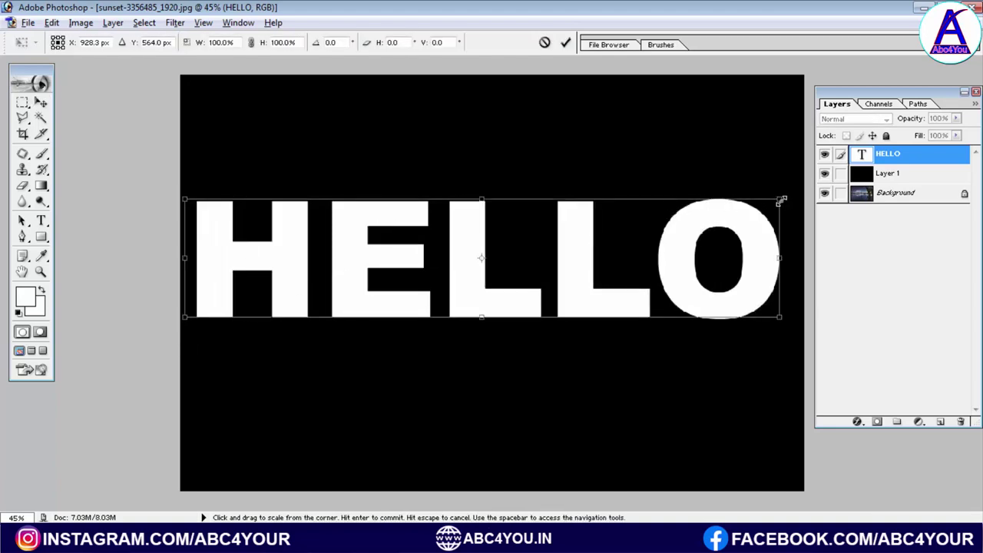
pyautogui.moveTo(781, 200); pyautogui.dragTo(764, 204)
pyautogui.press('Return')
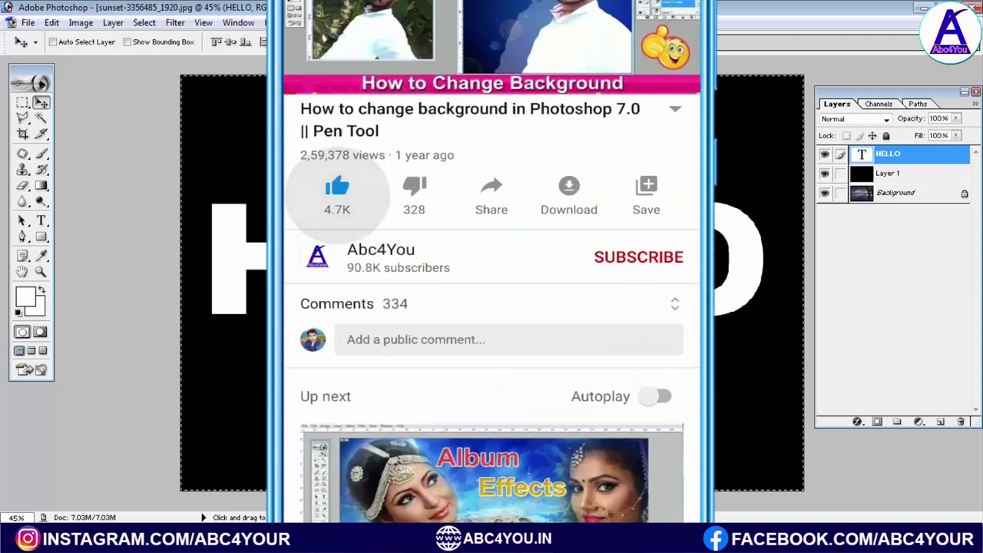
# Step: Align HELLO to the canvas's horizontal and vertical centres, then deselect
pyautogui.click(254, 41)
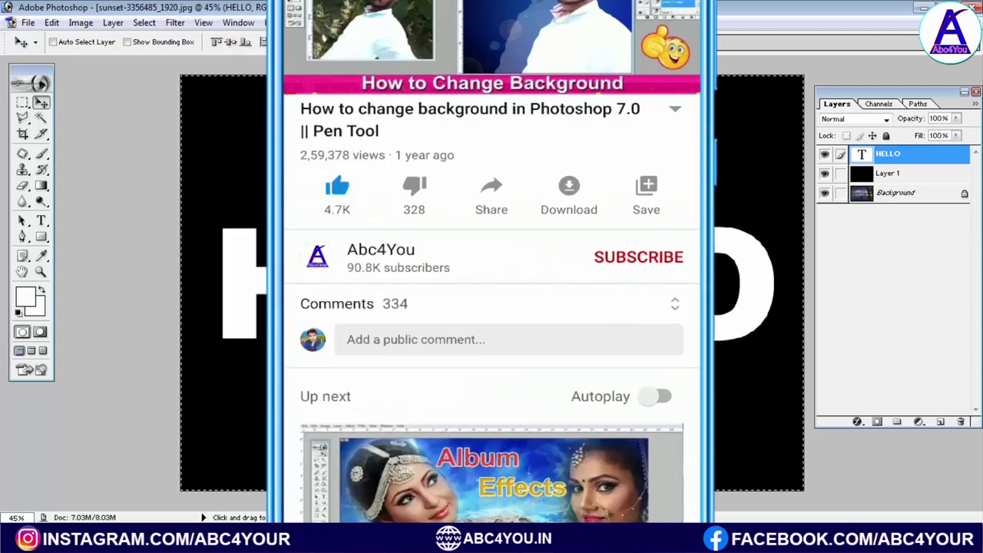
pyautogui.hotkey('ctrl', 'd')
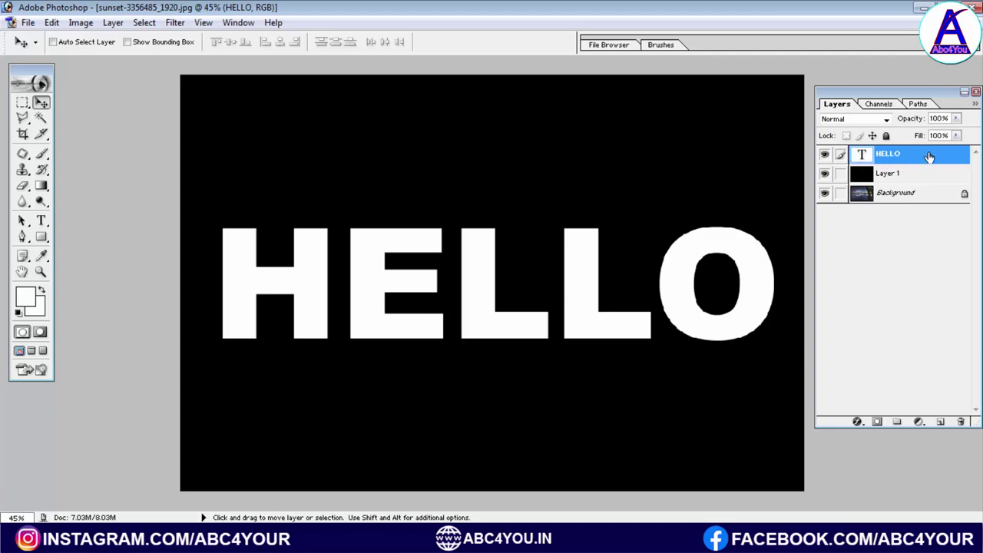
# Step: Set HELLO's Fill Opacity to 0% with Deep knockout in Blending Options
pyautogui.doubleClick(849, 163)
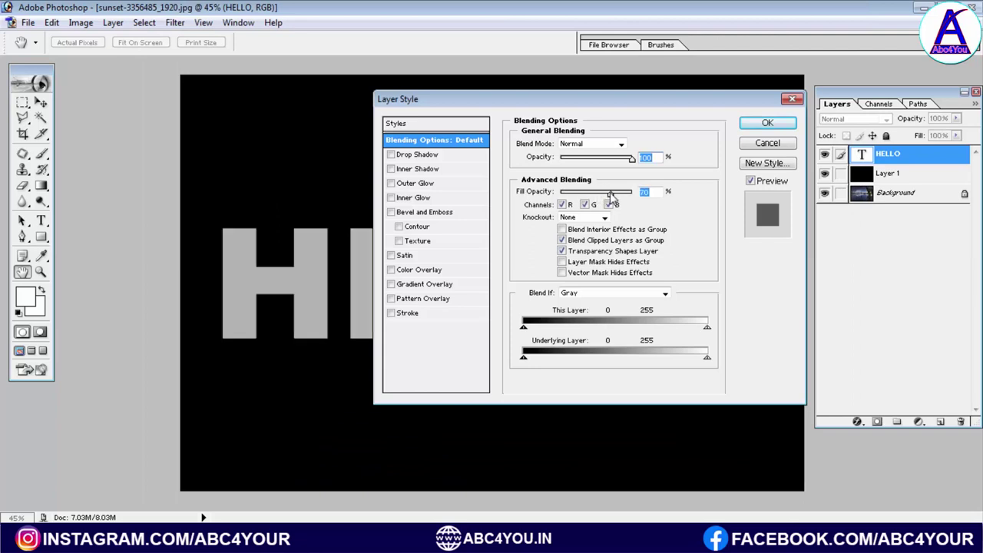
pyautogui.moveTo(613, 193); pyautogui.dragTo(560, 193)
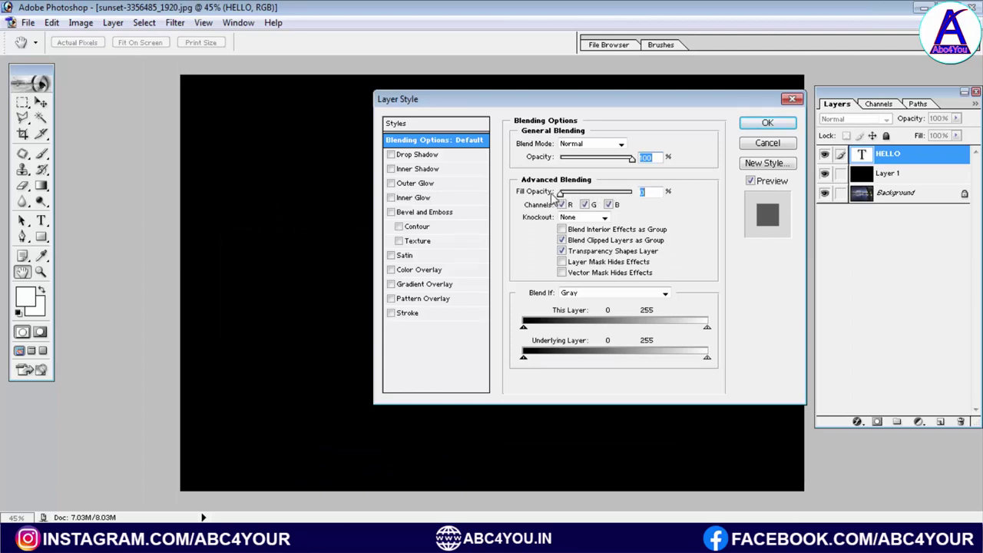
pyautogui.click(584, 219)
pyautogui.click(573, 250)
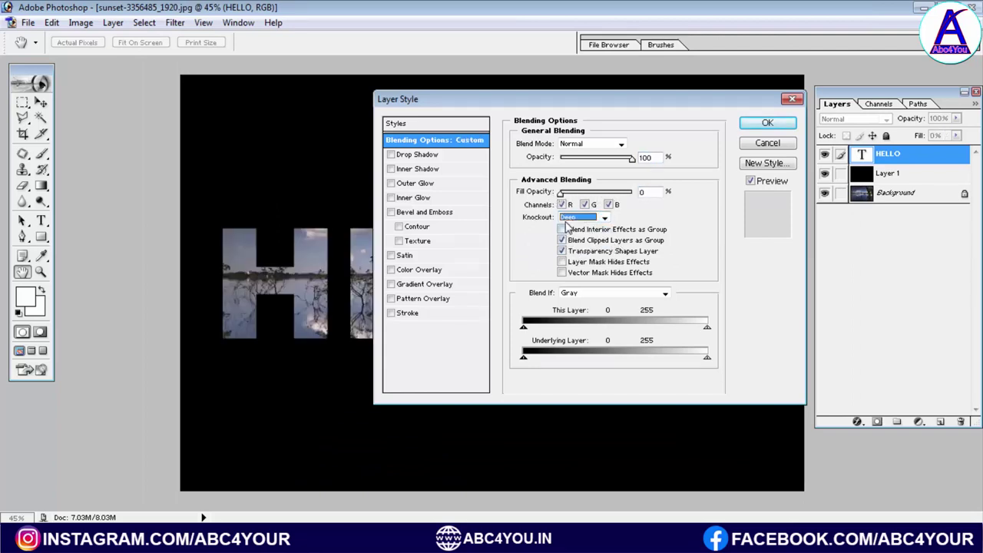
pyautogui.moveTo(464, 109); pyautogui.dragTo(507, 128)
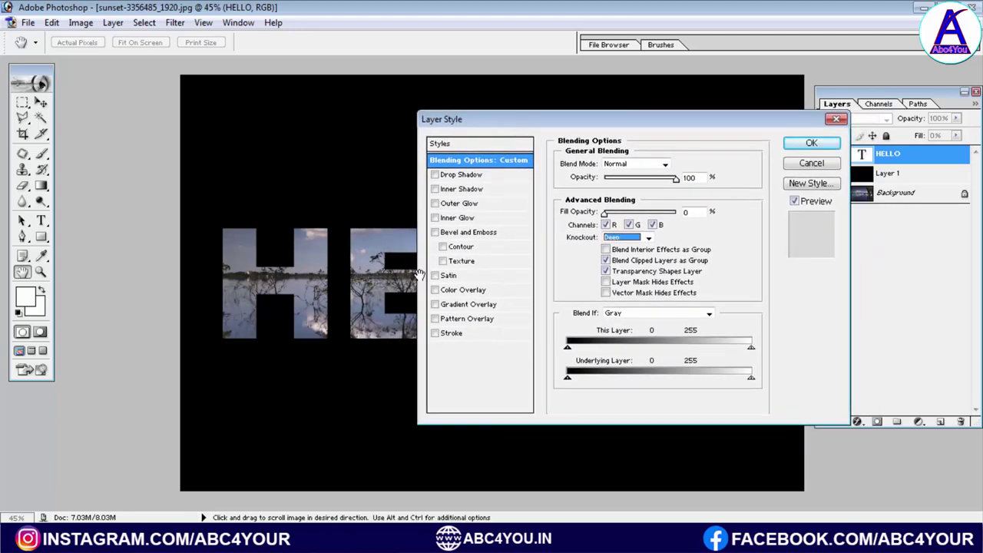
pyautogui.click(812, 145)
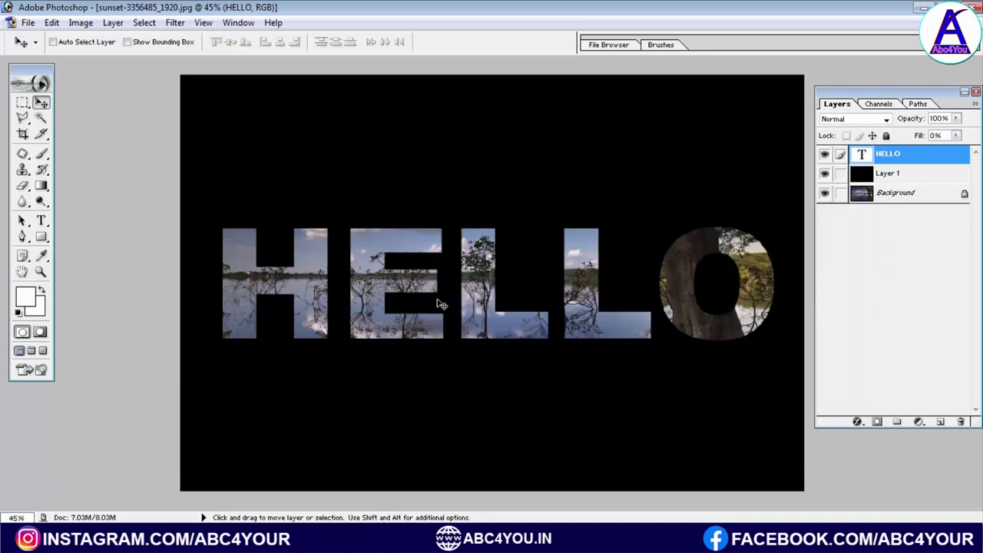
# Step: Add a magenta Inner Glow of about 24 px to the HELLO layer
pyautogui.moveTo(638, 295)
pyautogui.mouseDown()
pyautogui.moveTo(573, 293)
pyautogui.moveTo(676, 306)
pyautogui.mouseUp()
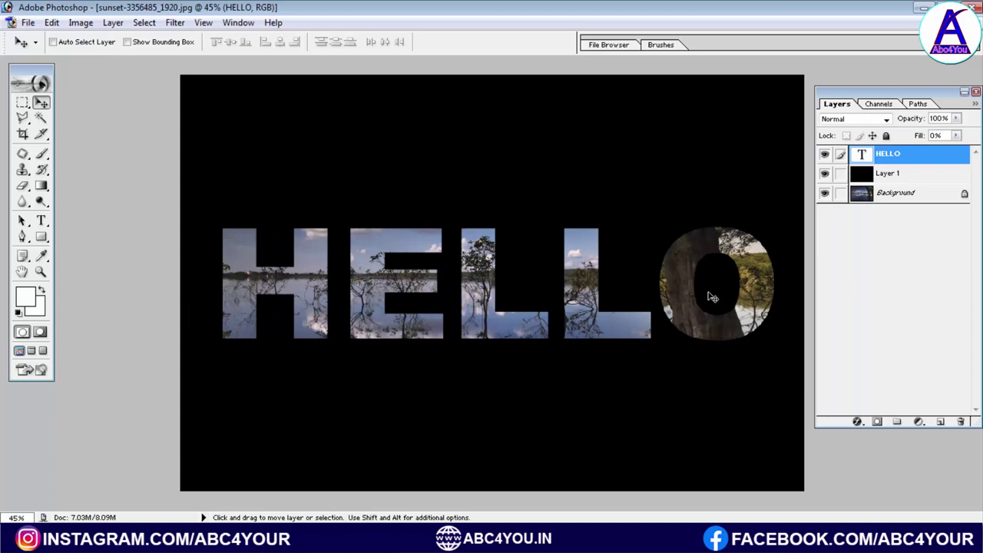
pyautogui.doubleClick(922, 154)
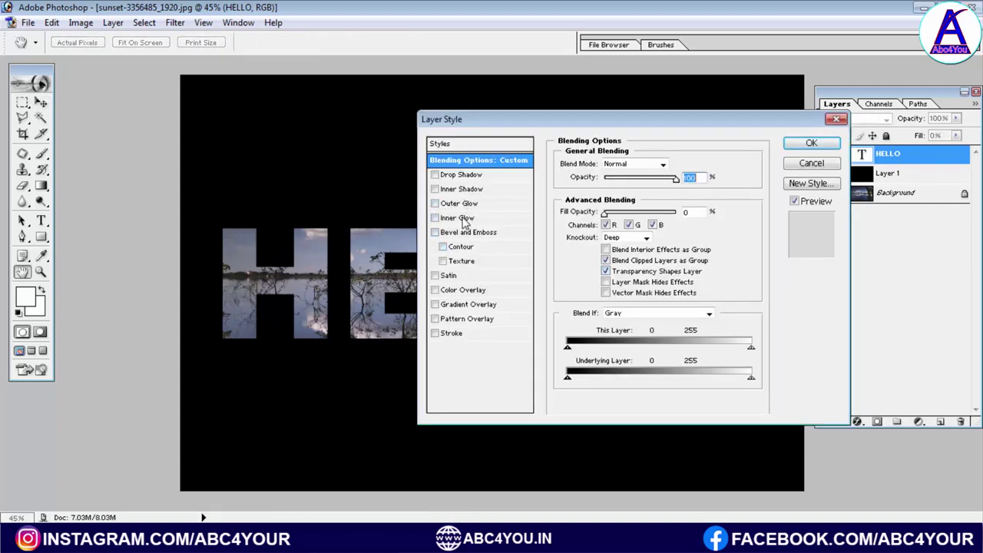
pyautogui.click(457, 218)
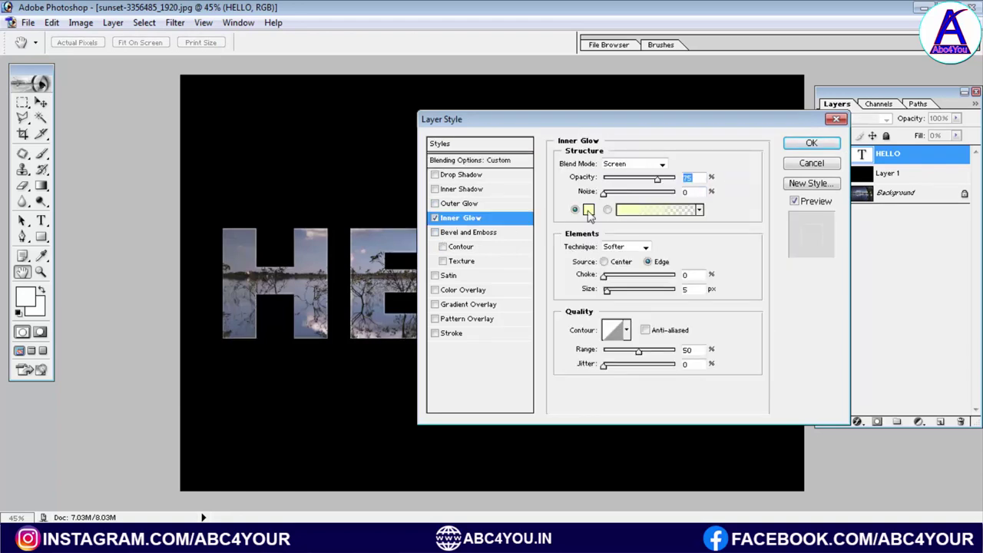
pyautogui.click(589, 209)
pyautogui.click(844, 257)
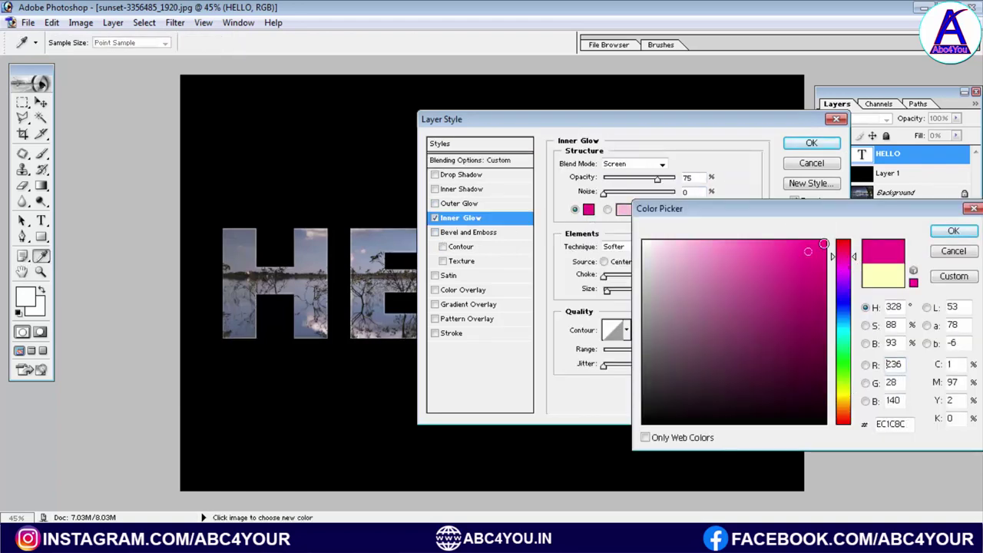
pyautogui.click(953, 231)
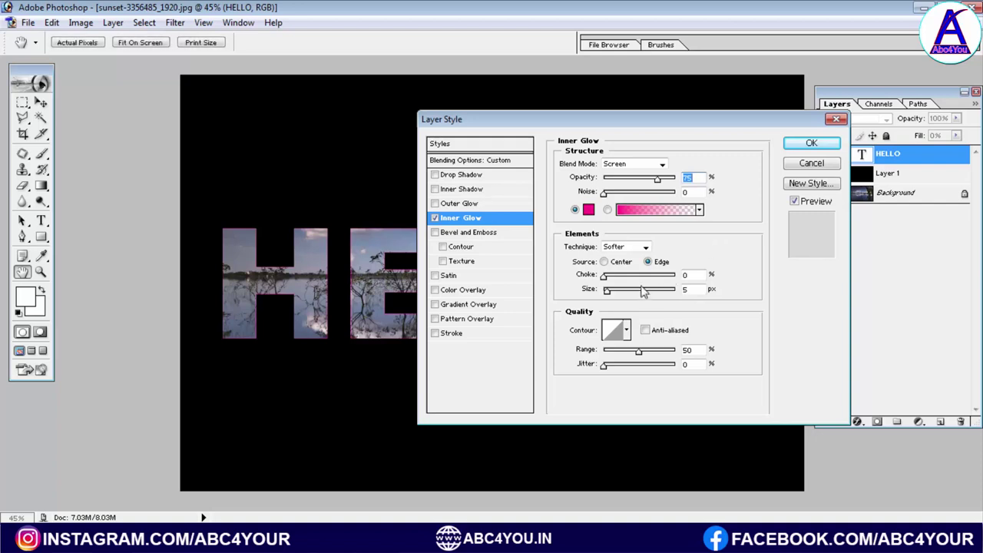
pyautogui.moveTo(612, 293); pyautogui.dragTo(616, 296)
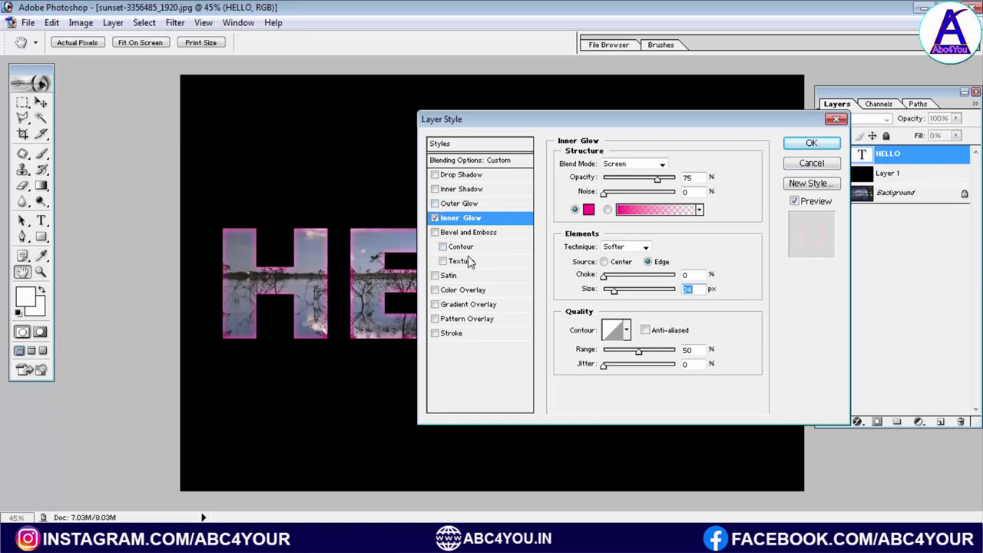
# Step: Add a red 3 px stroke at about 73% opacity to HELLO and apply the styles
pyautogui.click(458, 333)
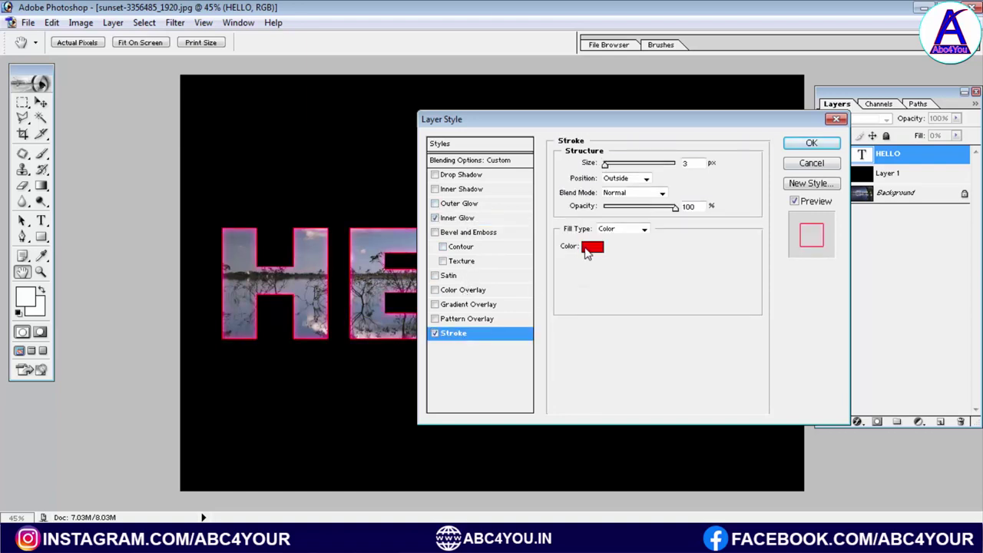
pyautogui.click(588, 248)
pyautogui.click(644, 244)
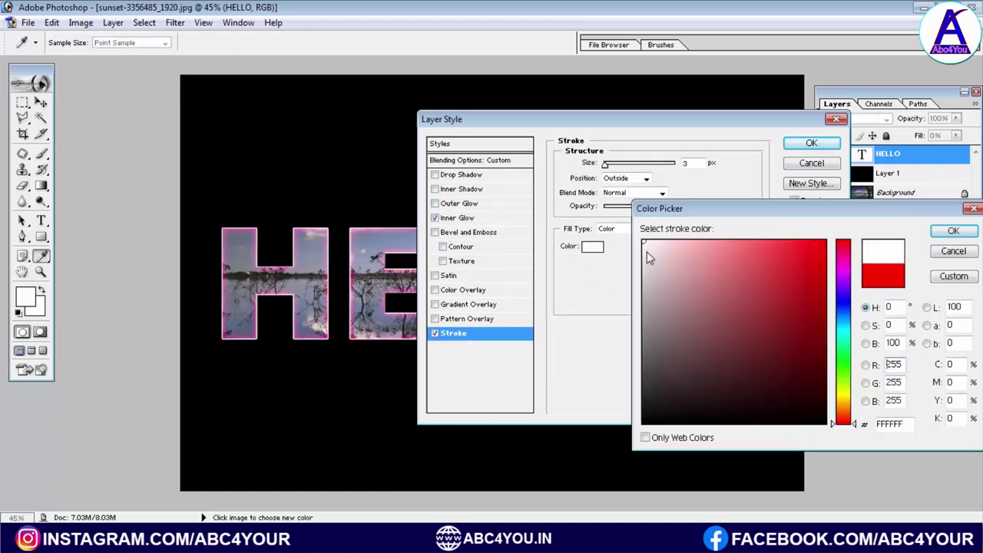
pyautogui.moveTo(762, 288); pyautogui.dragTo(825, 244)
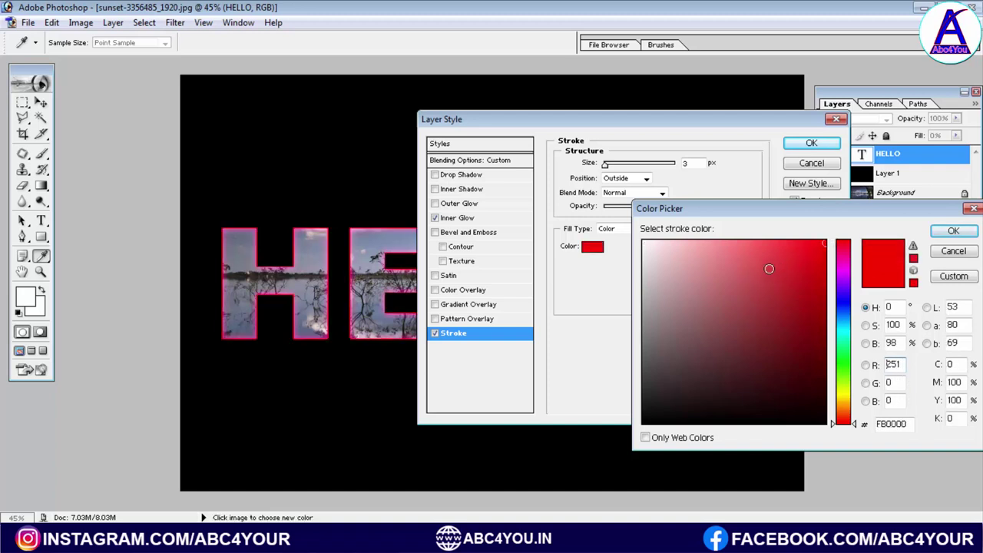
pyautogui.click(803, 241)
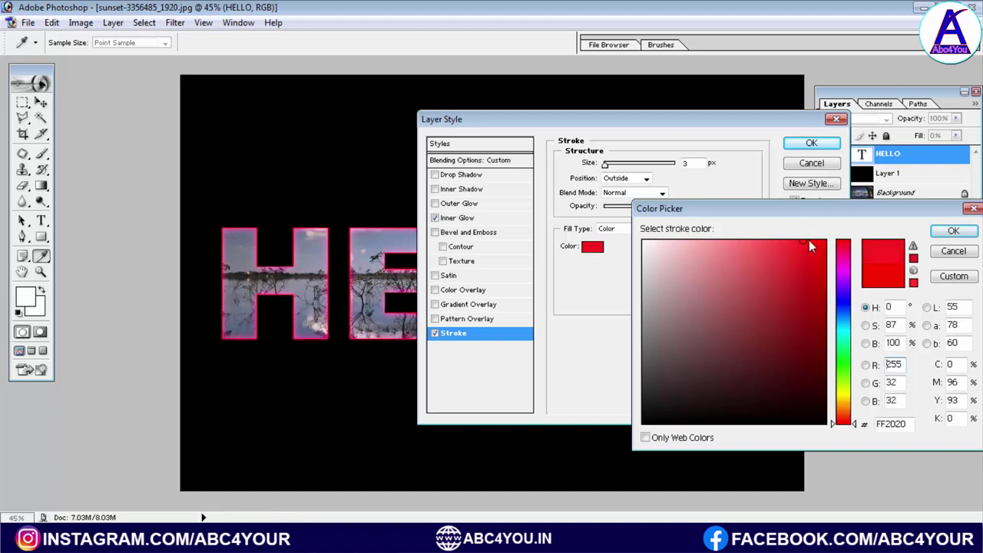
pyautogui.click(955, 230)
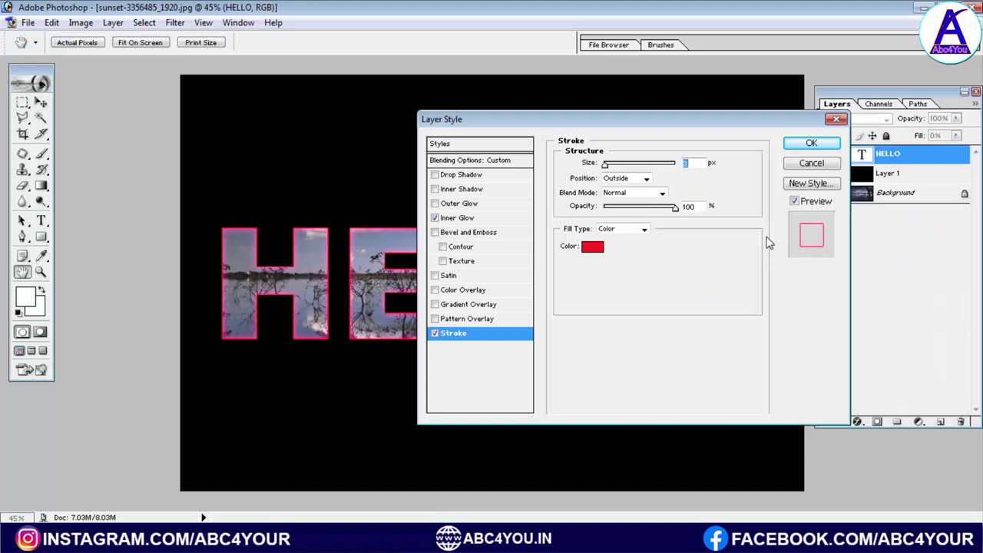
pyautogui.moveTo(676, 208); pyautogui.dragTo(658, 215)
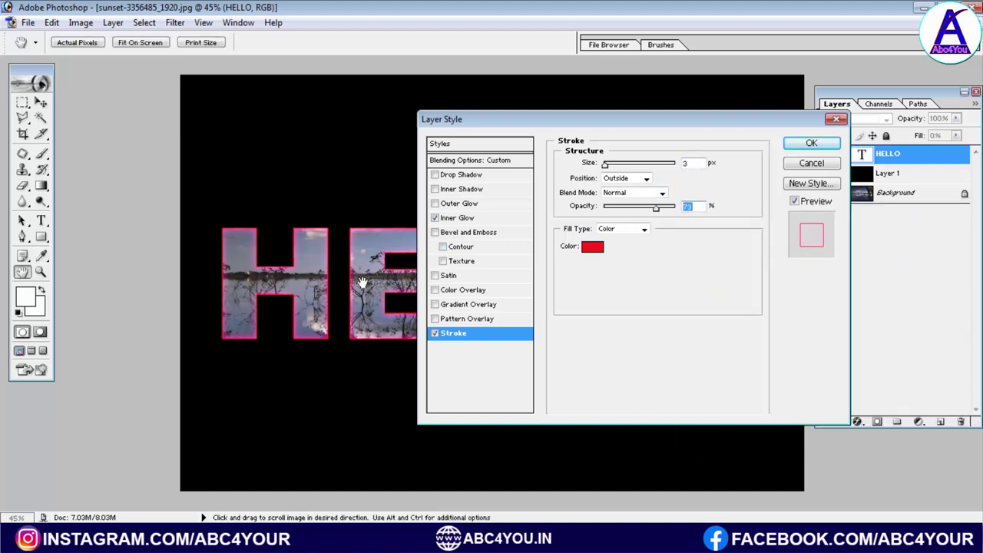
pyautogui.click(805, 147)
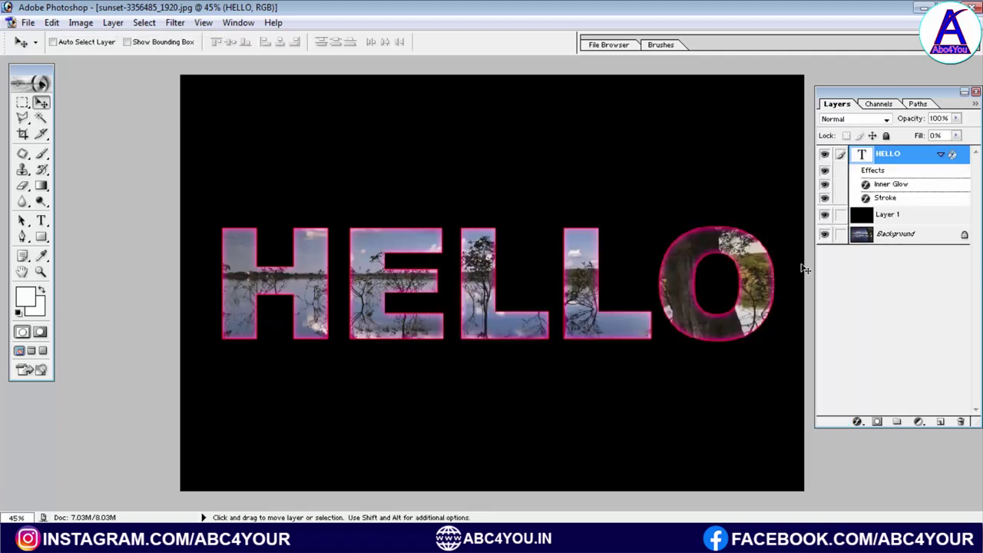
# Step: Lower Layer 1's fill slightly and set the HELLO layer's fill to 0%
pyautogui.click(889, 218)
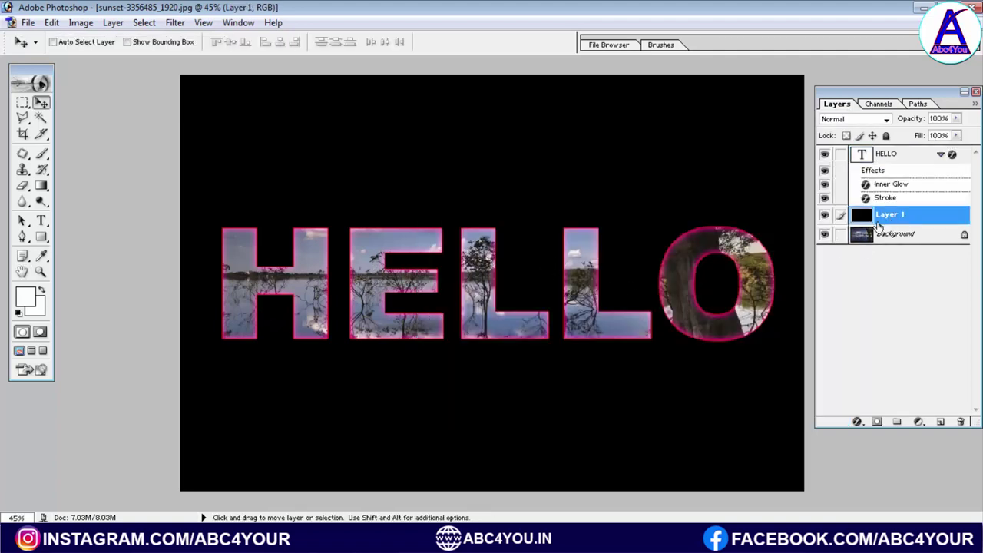
pyautogui.click(956, 136)
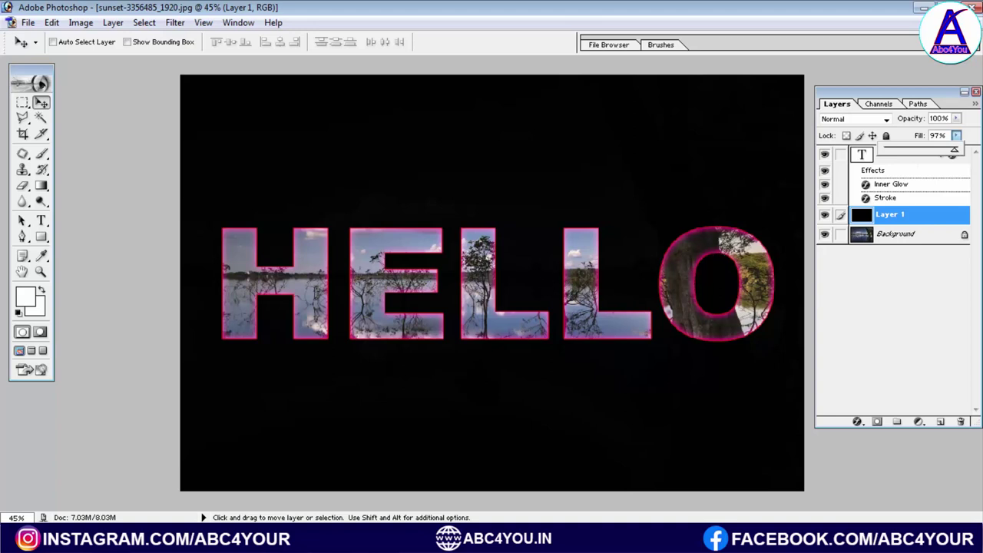
pyautogui.click(945, 157)
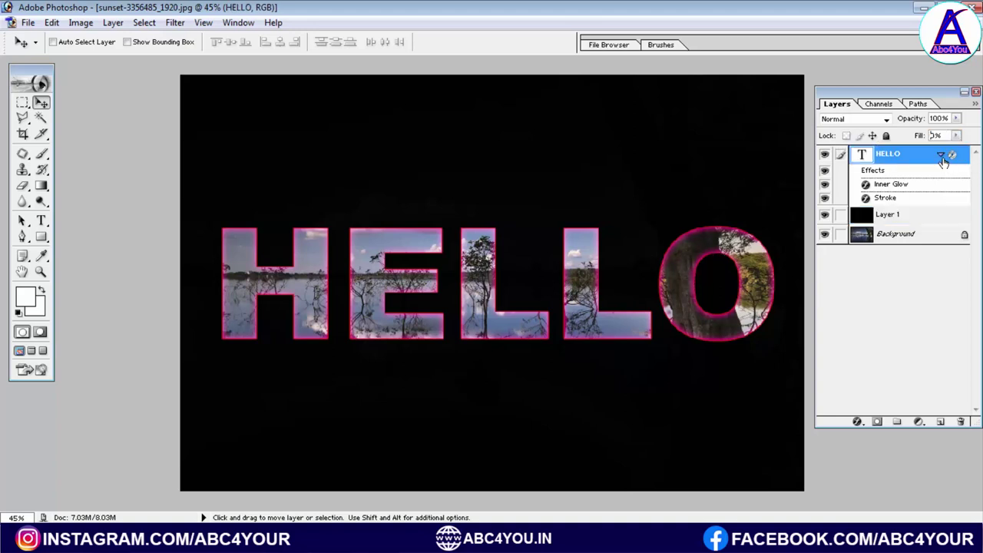
pyautogui.click(940, 154)
pyautogui.write('0')
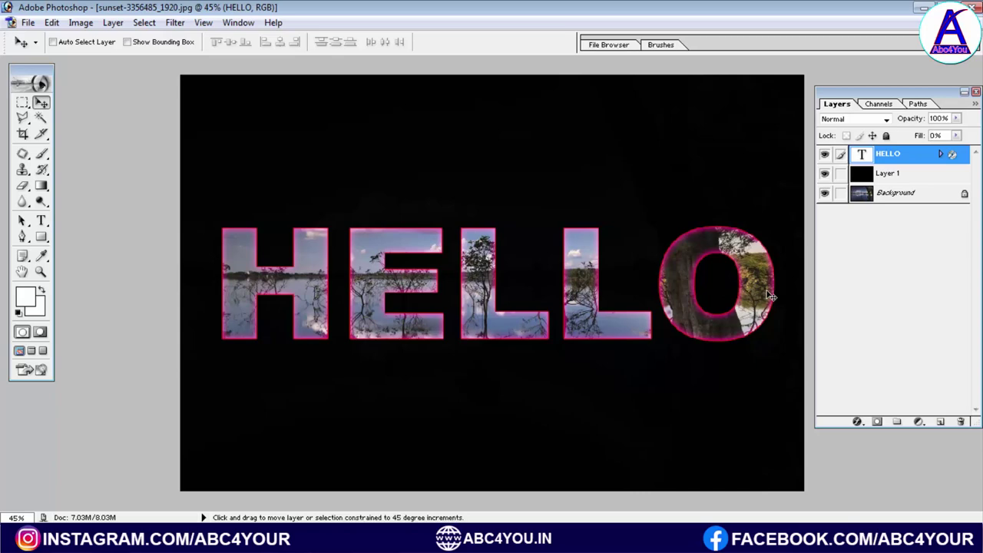
# Step: Drag the HELLO text off the canvas's left edge, then open and dismiss the Window menu
pyautogui.moveTo(766, 288); pyautogui.dragTo(170, 286)
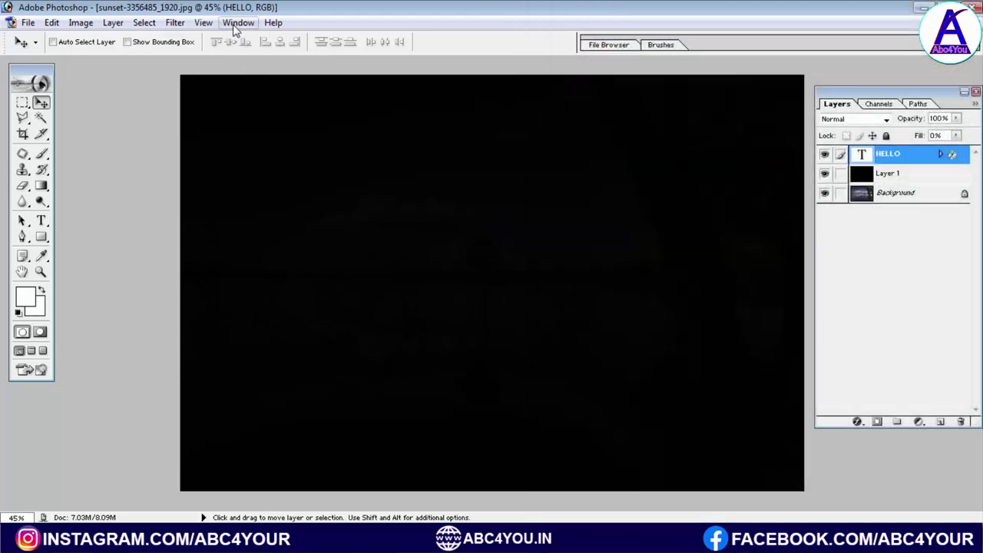
pyautogui.click(238, 22)
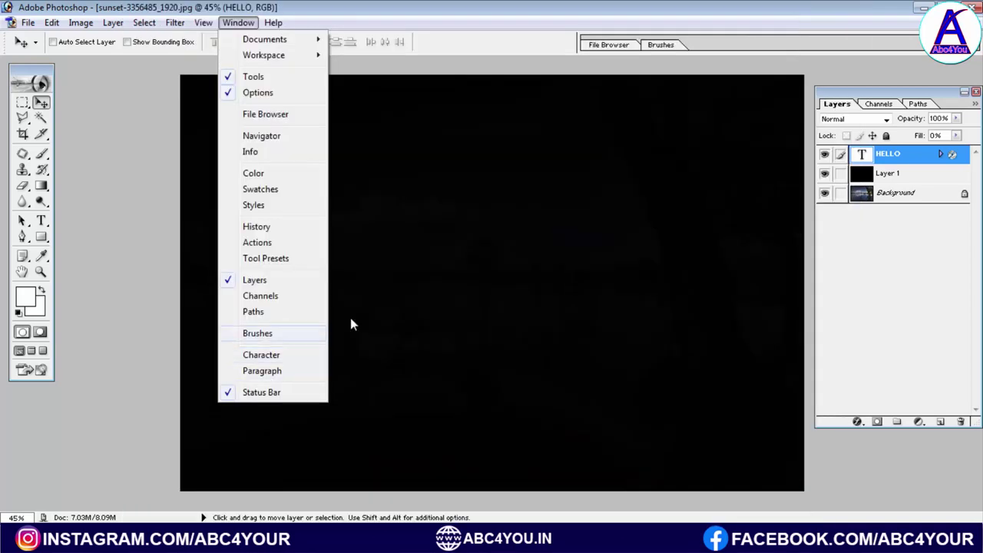
pyautogui.click(351, 324)
# Step: Launch Adobe ImageReady 7.0 by searching 'IM' in the Windows Start menu
pyautogui.press('super')
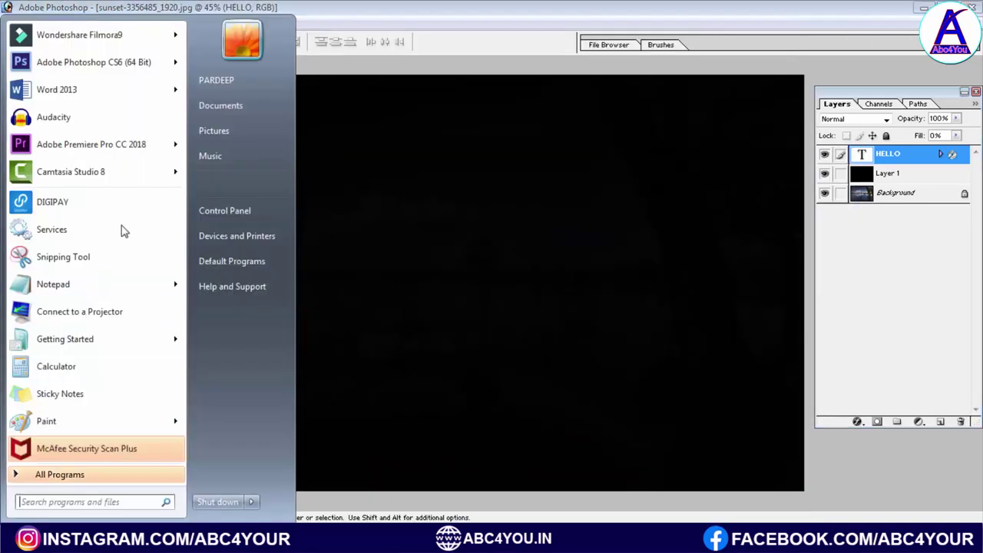
pyautogui.click(474, 299)
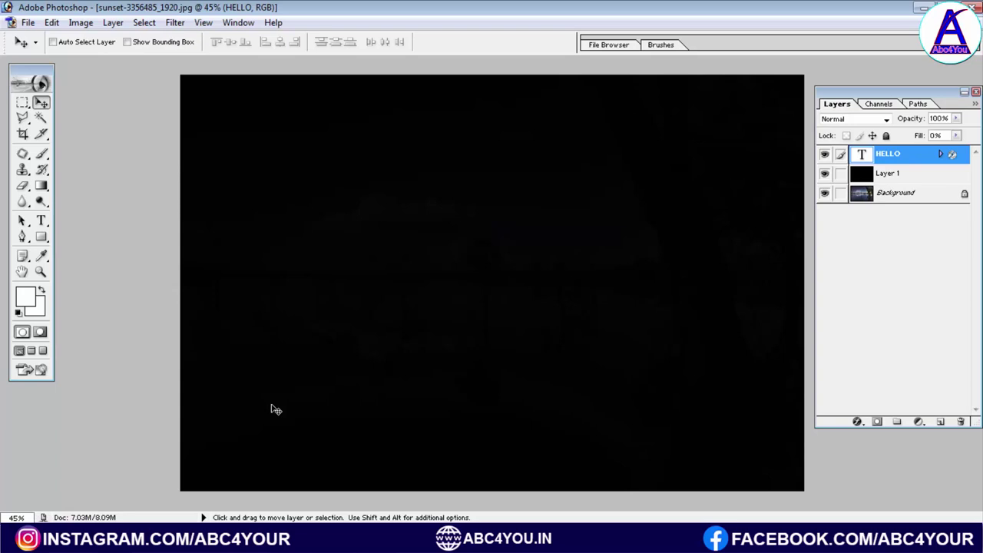
pyautogui.click(23, 542)
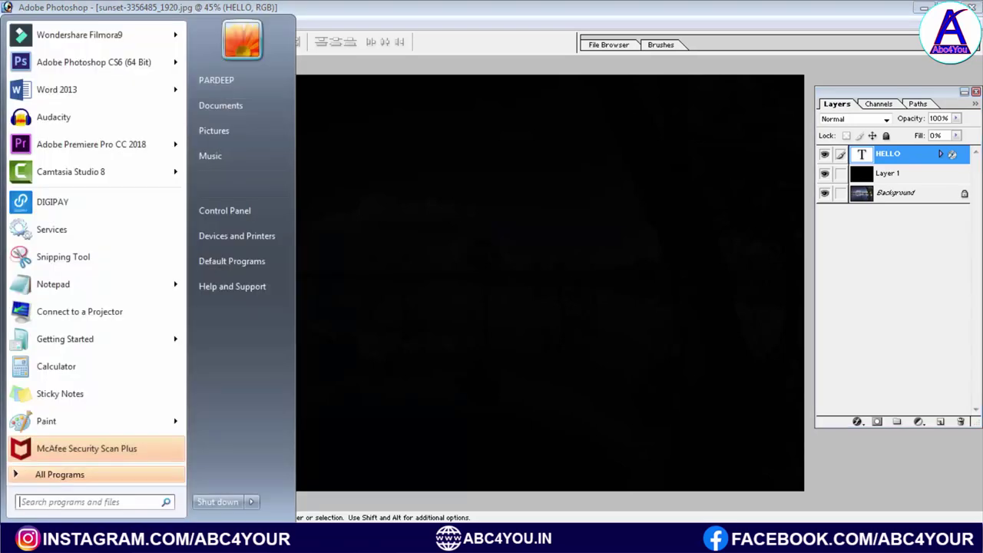
pyautogui.write('IM')
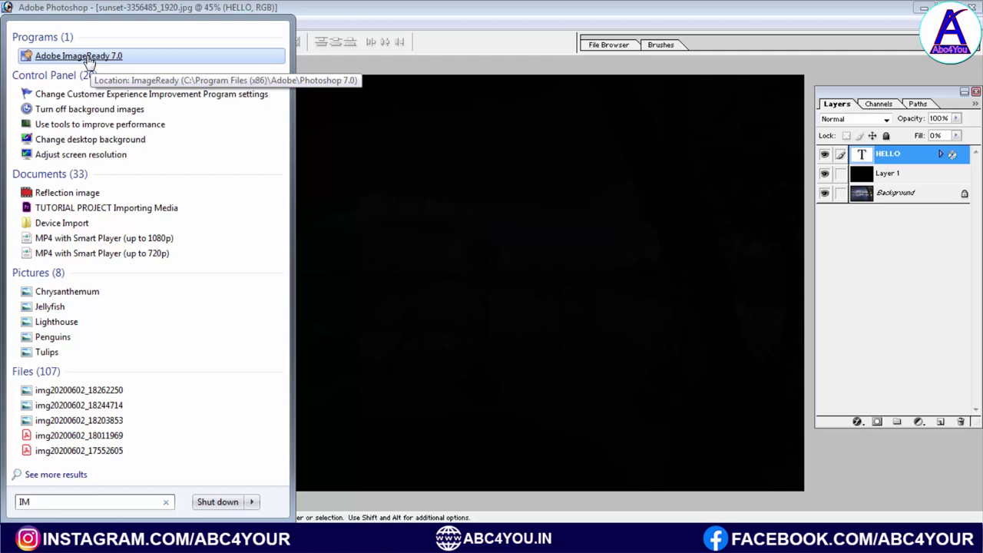
pyautogui.click(386, 16)
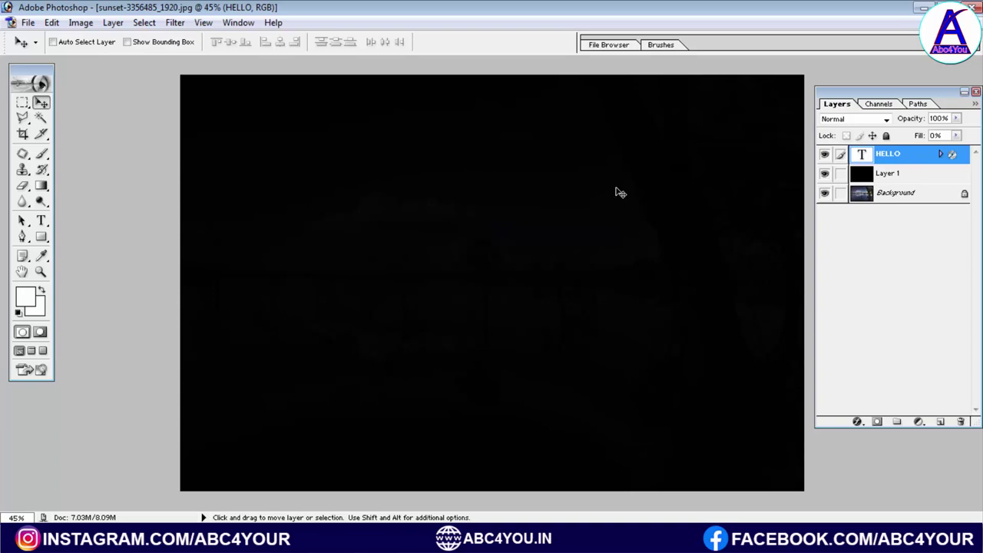
# Step: Jump the sunset document to ImageReady, maximize it, and duplicate HELLO as 'HELLO copy'
pyautogui.click(29, 372)
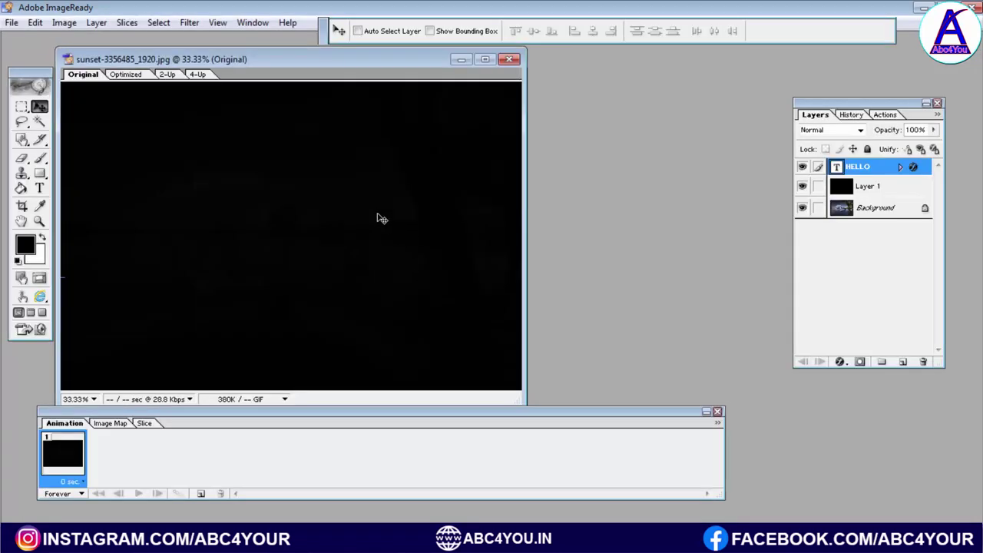
pyautogui.click(484, 59)
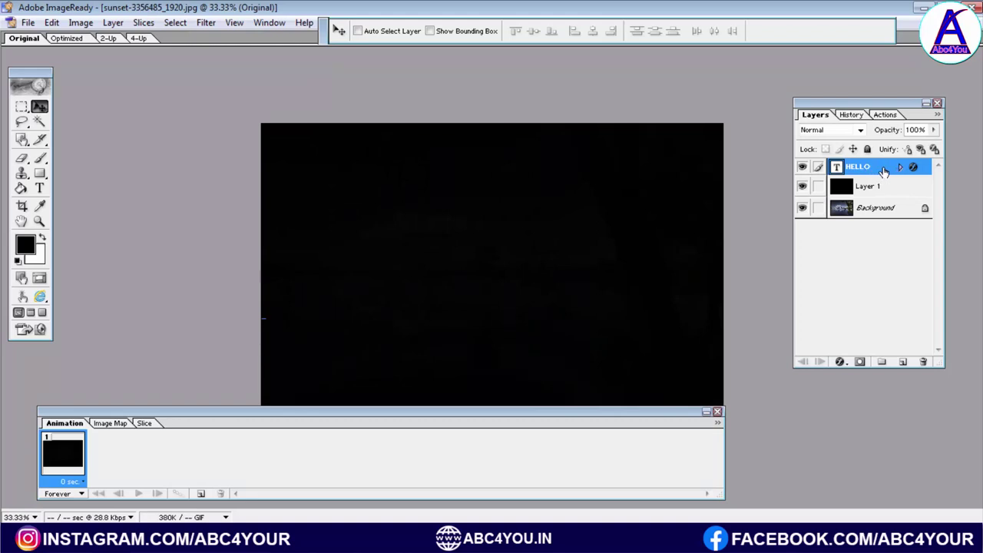
pyautogui.hotkey('ctrl', 'j')
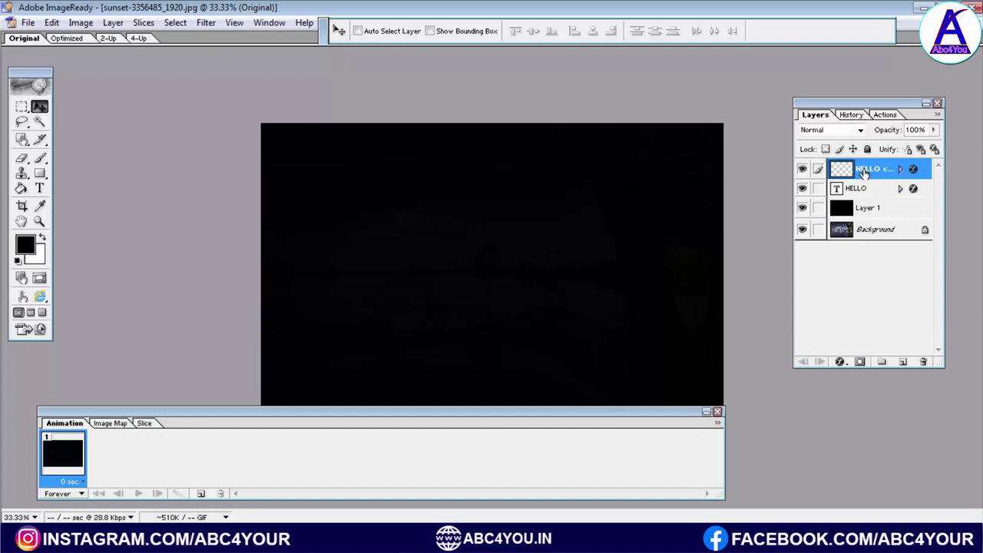
pyautogui.press('Delete')
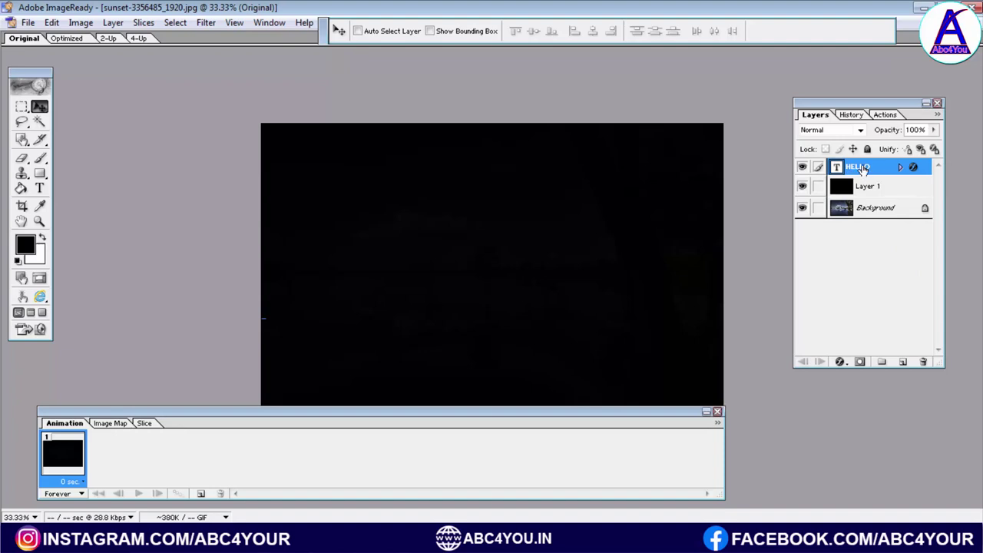
pyautogui.moveTo(864, 169); pyautogui.dragTo(905, 363)
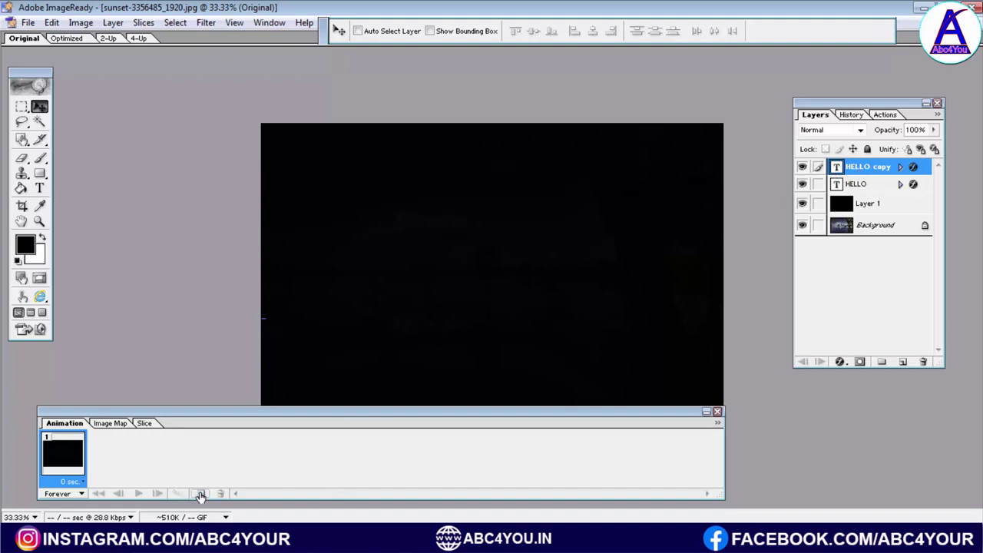
# Step: Add frame 2, drag HELLO copy off the right edge there, then select both frames
pyautogui.click(200, 494)
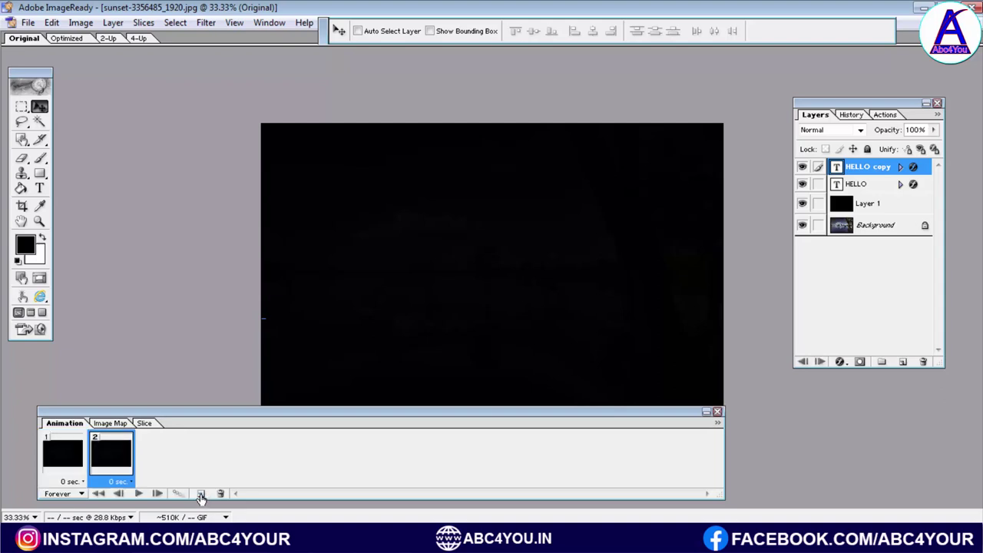
pyautogui.click(65, 459)
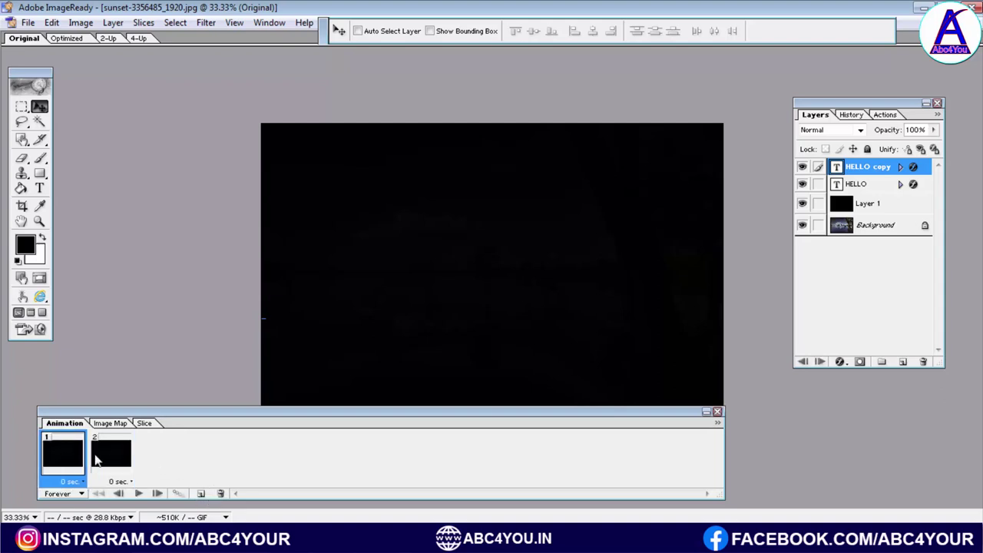
pyautogui.click(98, 461)
pyautogui.click(67, 461)
pyautogui.click(128, 460)
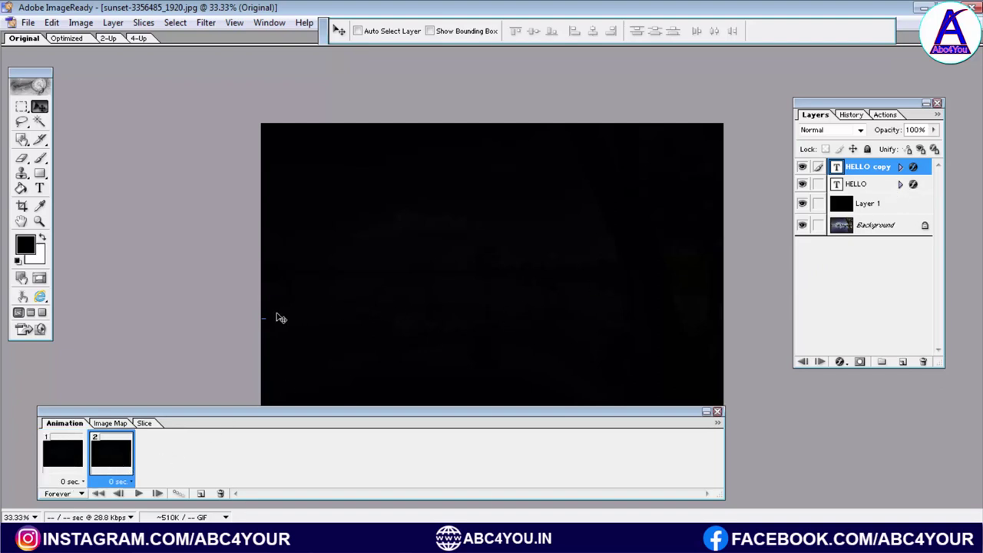
pyautogui.moveTo(266, 317); pyautogui.dragTo(612, 307)
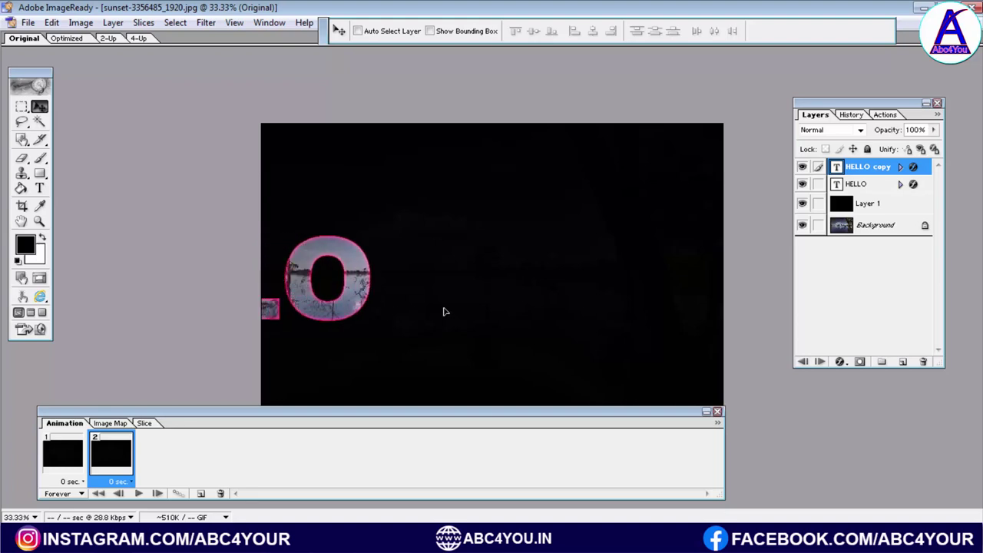
pyautogui.moveTo(305, 302); pyautogui.dragTo(789, 292)
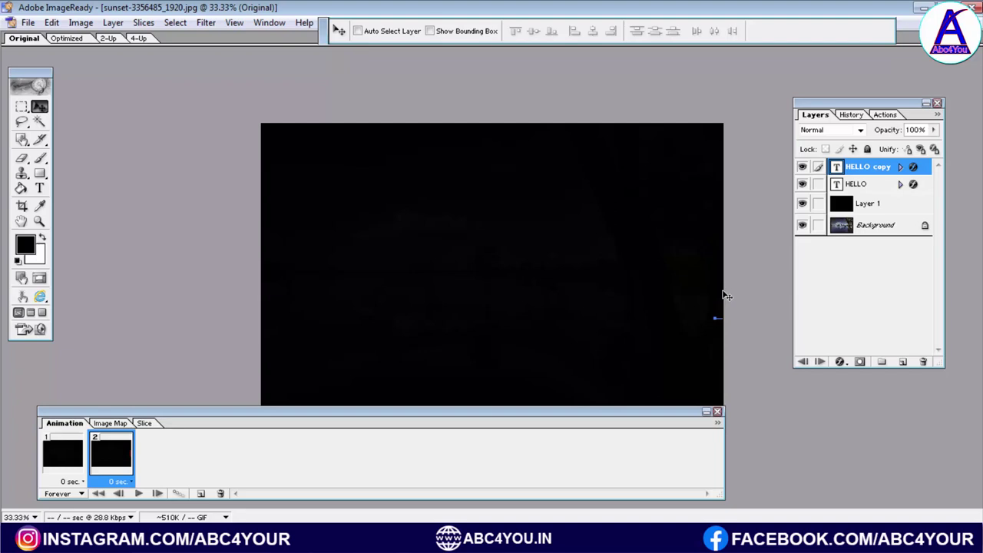
pyautogui.keyDown('shift'); pyautogui.click(68, 464); pyautogui.keyUp('shift')
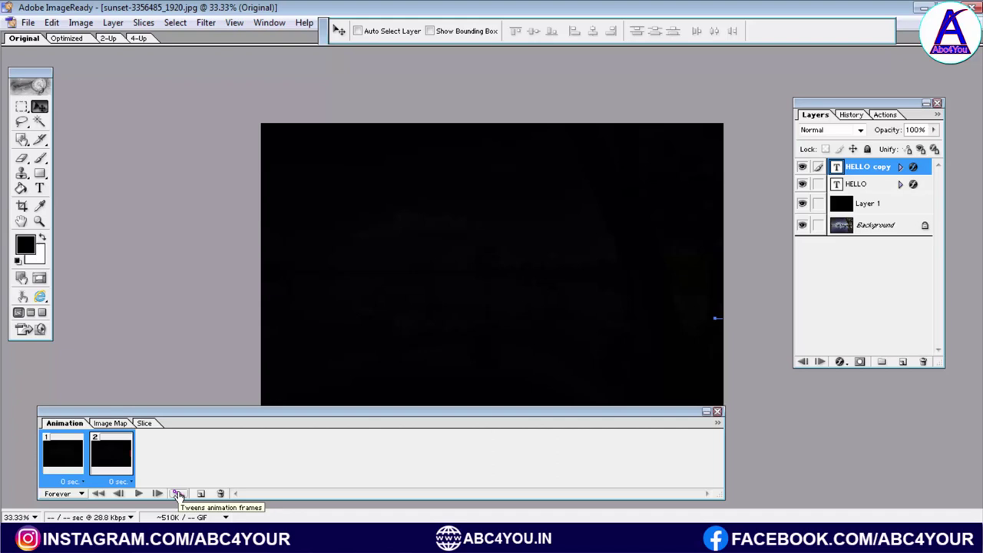
# Step: Tween the two frames with 100 added frames across all layers and parameters
pyautogui.click(177, 494)
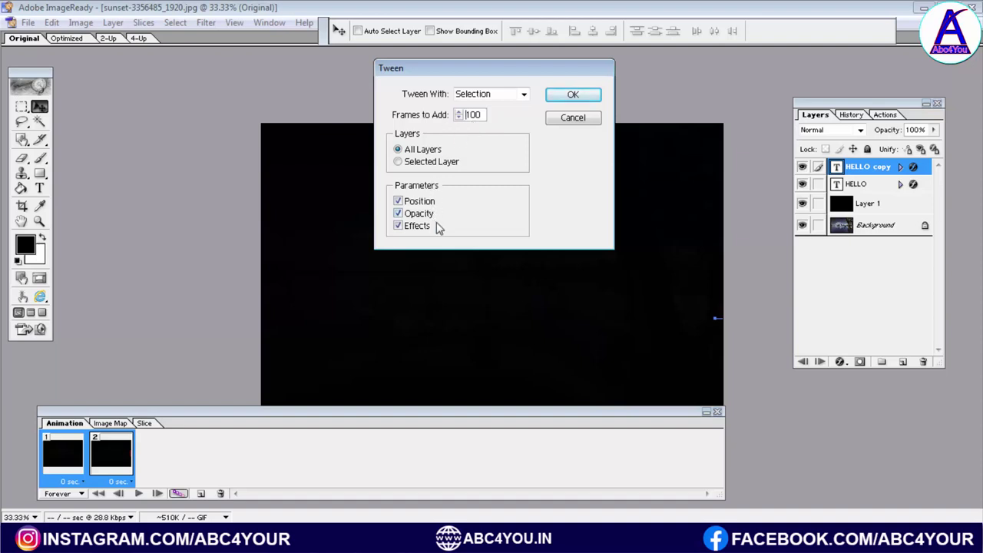
pyautogui.click(573, 97)
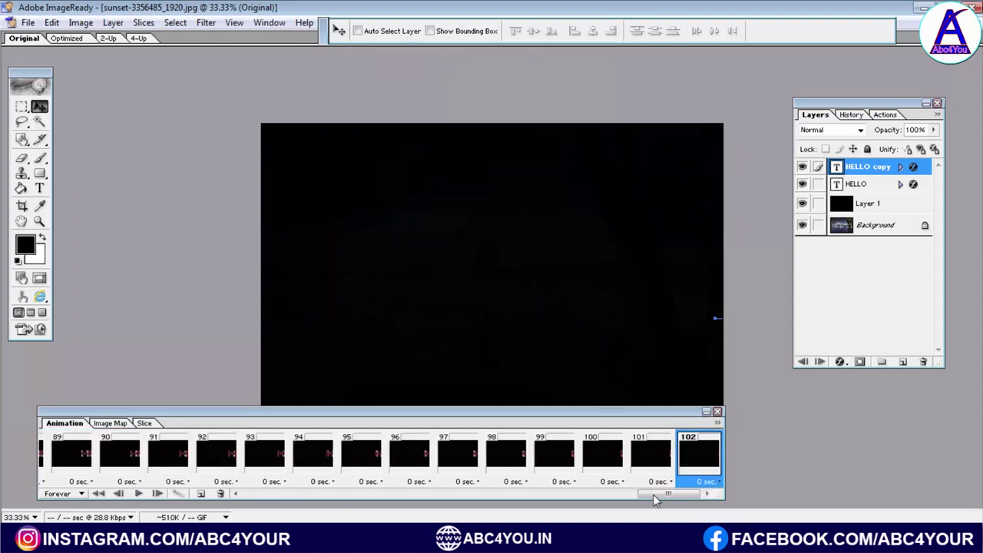
# Step: Scroll back to frame 1, play the animation, and stop it at frame 20 showing 'LO'
pyautogui.moveTo(653, 494); pyautogui.dragTo(140, 500)
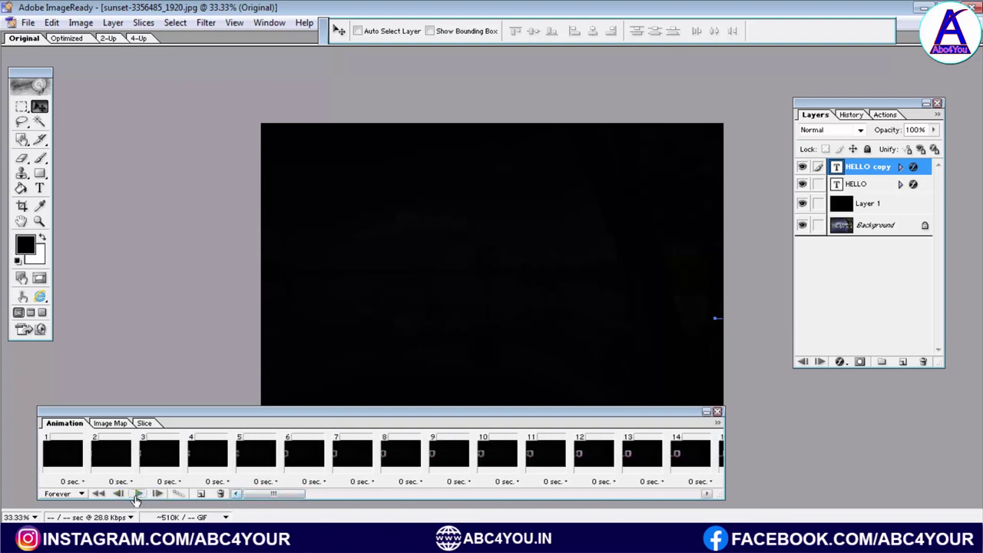
pyautogui.click(137, 494)
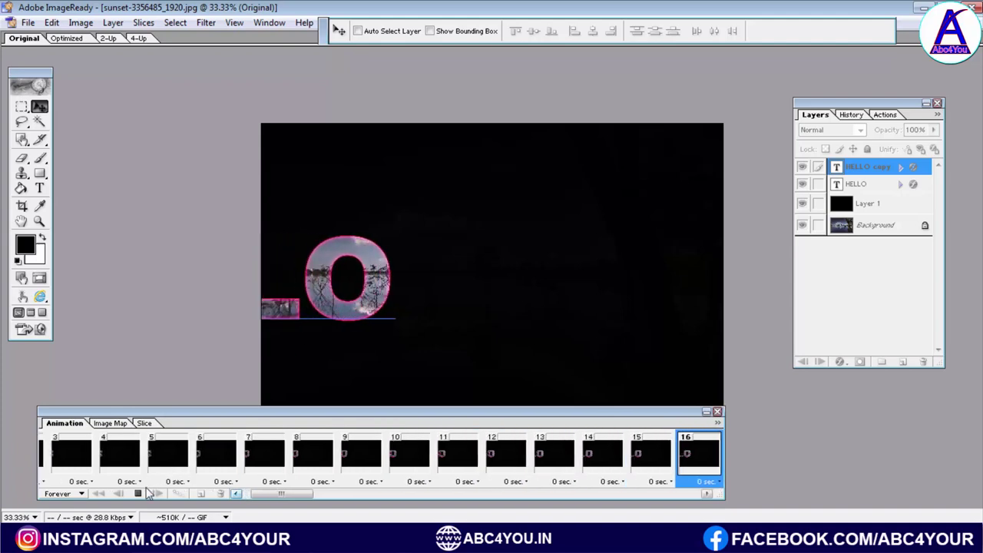
pyautogui.click(138, 493)
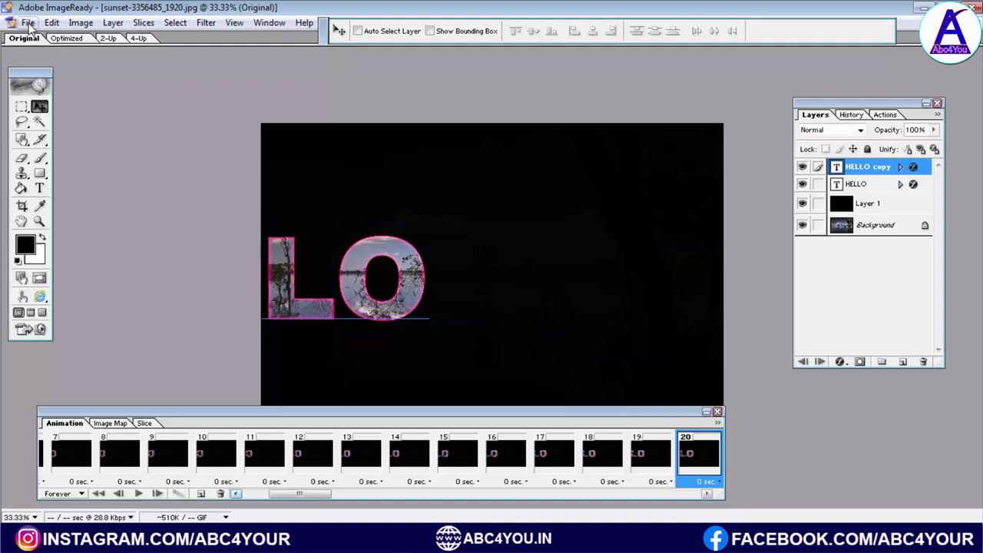
# Step: Save Optimized as Images Only (*.gif) to the Desktop, keeping the existing file name
pyautogui.click(29, 24)
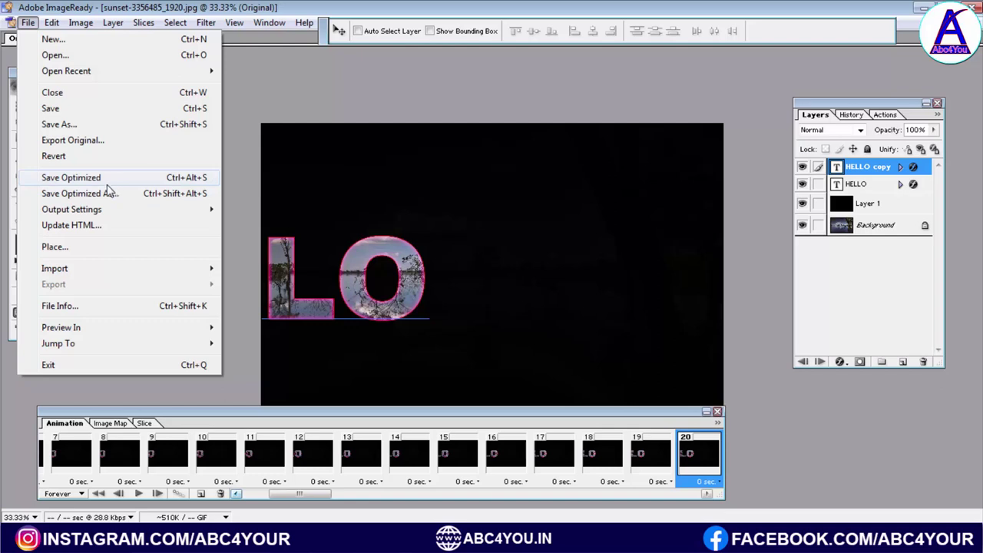
pyautogui.click(57, 178)
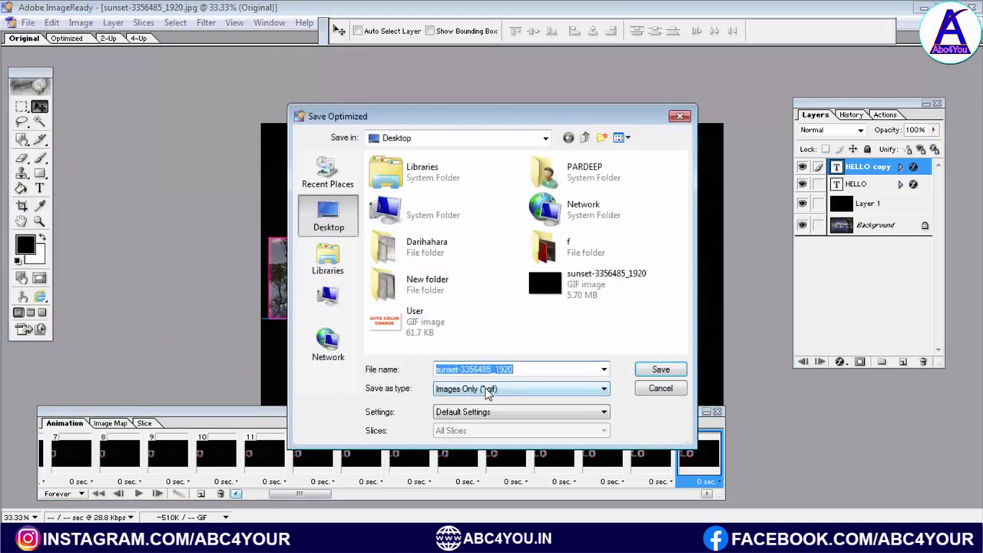
pyautogui.click(487, 390)
pyautogui.click(480, 415)
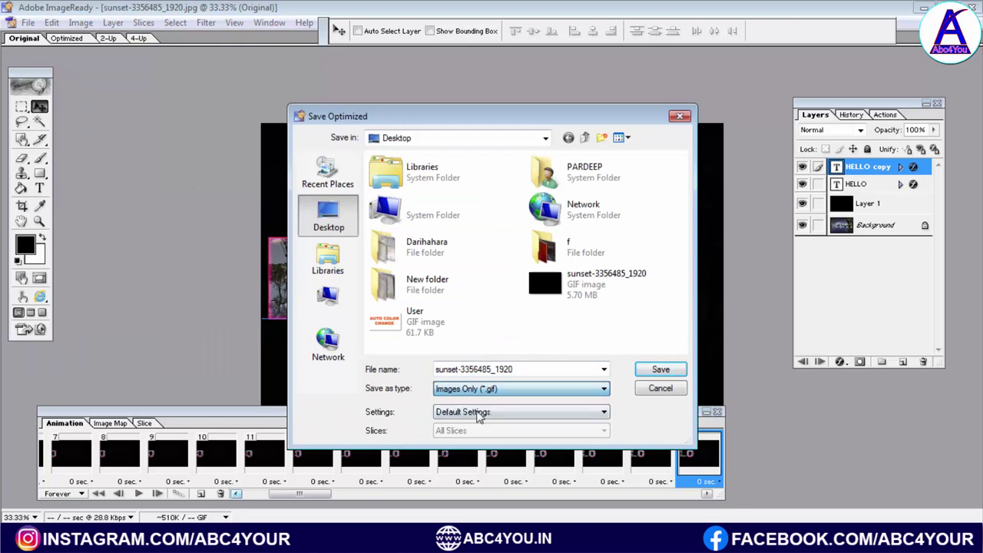
pyautogui.doubleClick(505, 369)
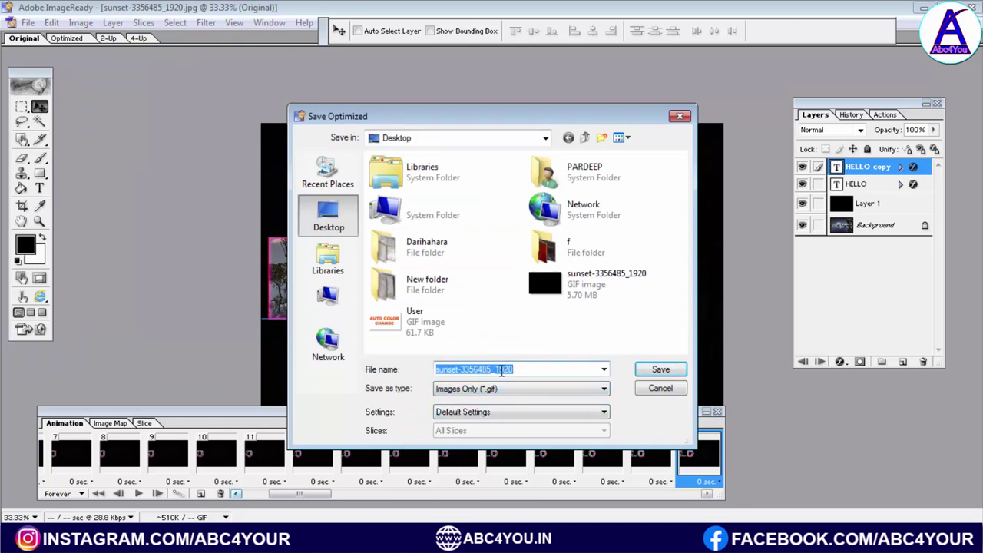
pyautogui.click(515, 369)
# Step: Confirm saving the animation as the GIF on the Desktop
pyautogui.click(658, 371)
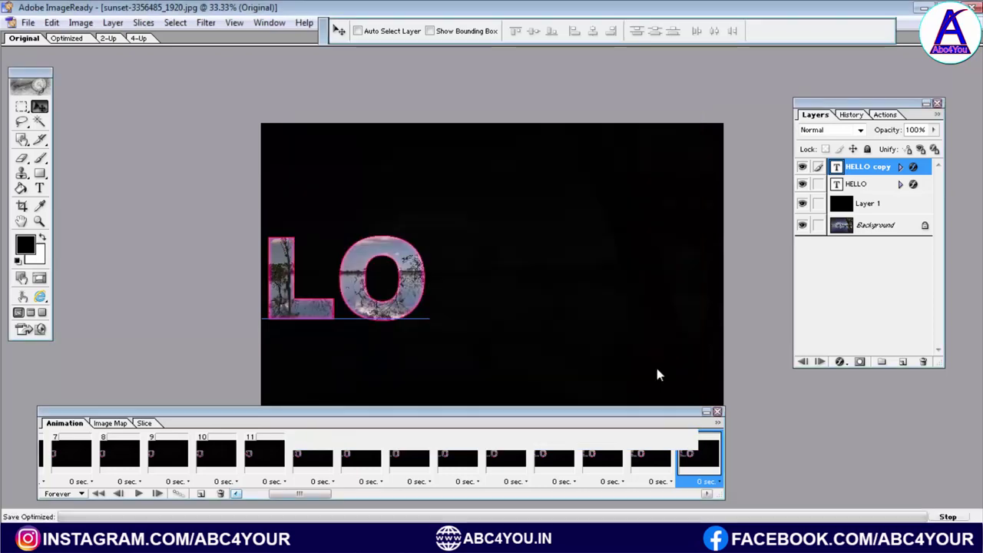